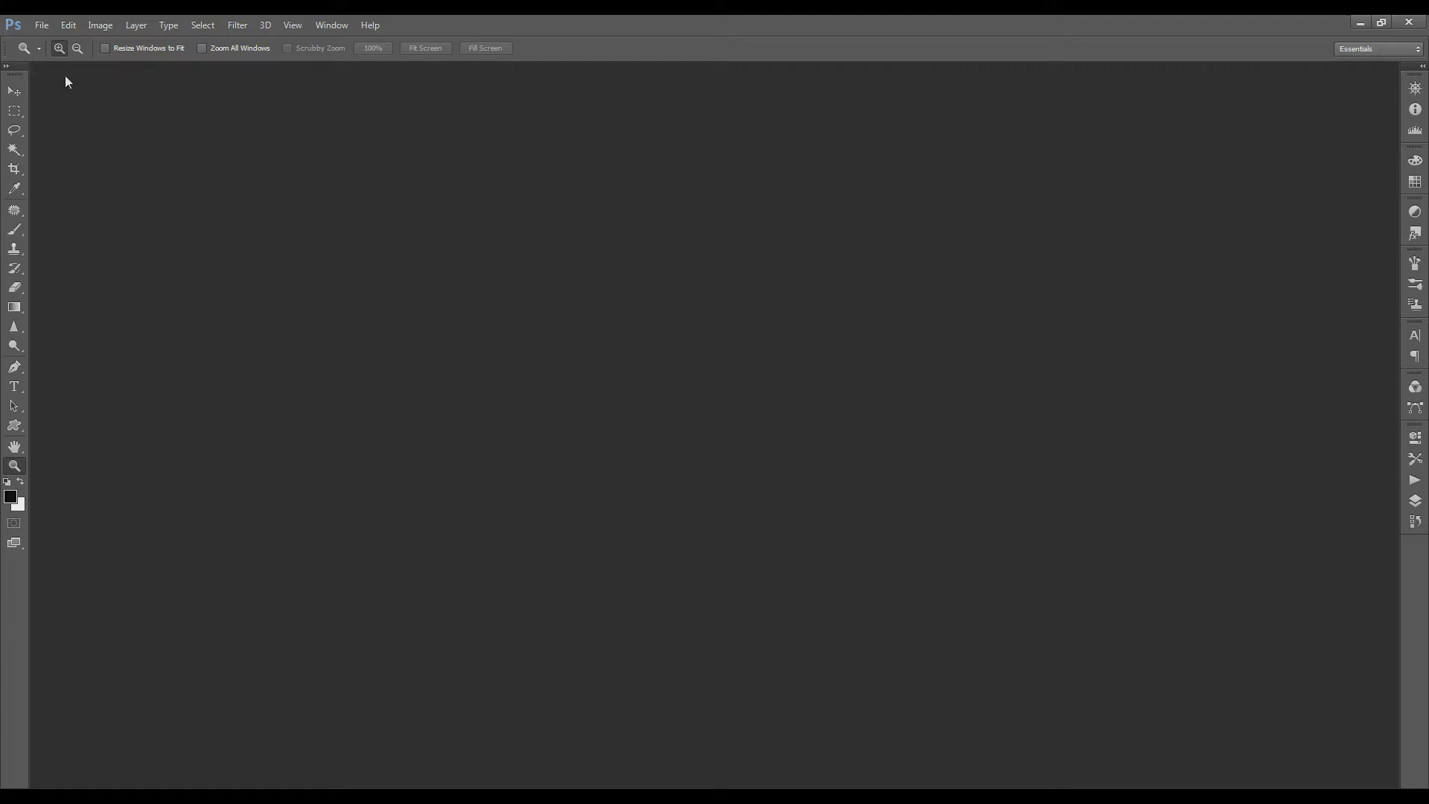
Step: Open the recent photo _MG_6621g.jpg and dock its window as a tab
{"action": "left_click", "coordinate": [43, 27]}
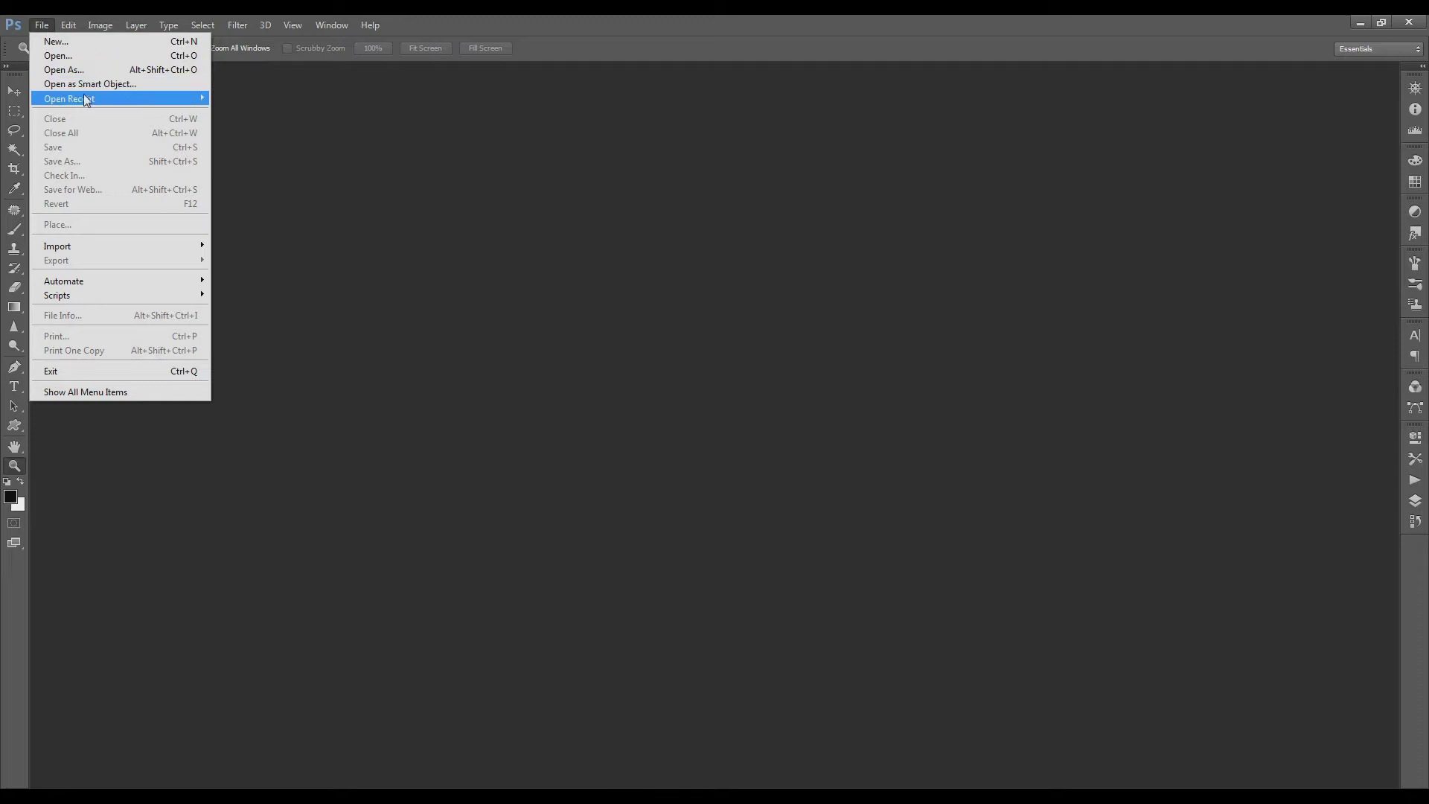
{"action": "mouse_move", "coordinate": [69, 99]}
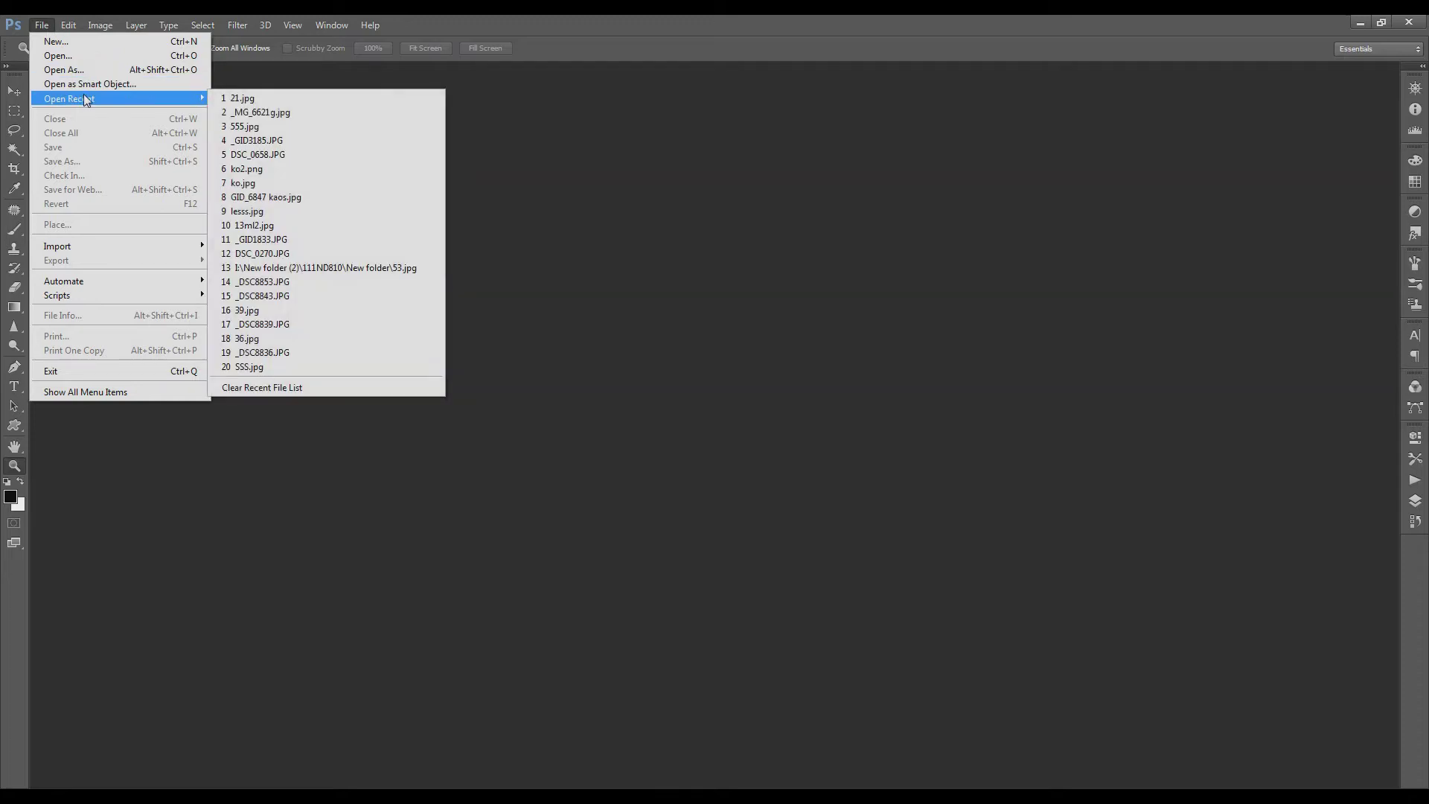
{"action": "left_click", "coordinate": [262, 111]}
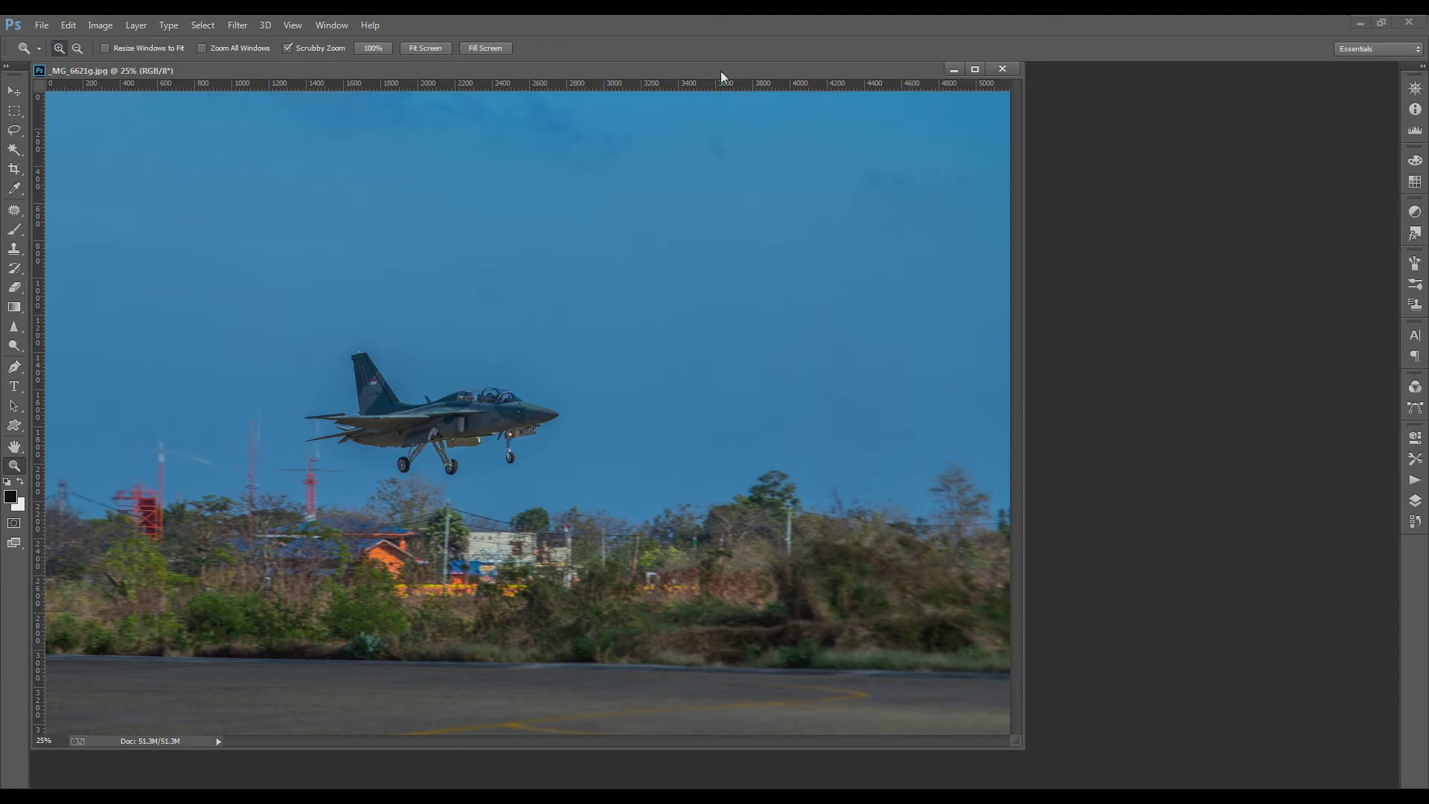
{"action": "left_click_drag", "start_coordinate": [732, 72], "coordinate": [758, 73]}
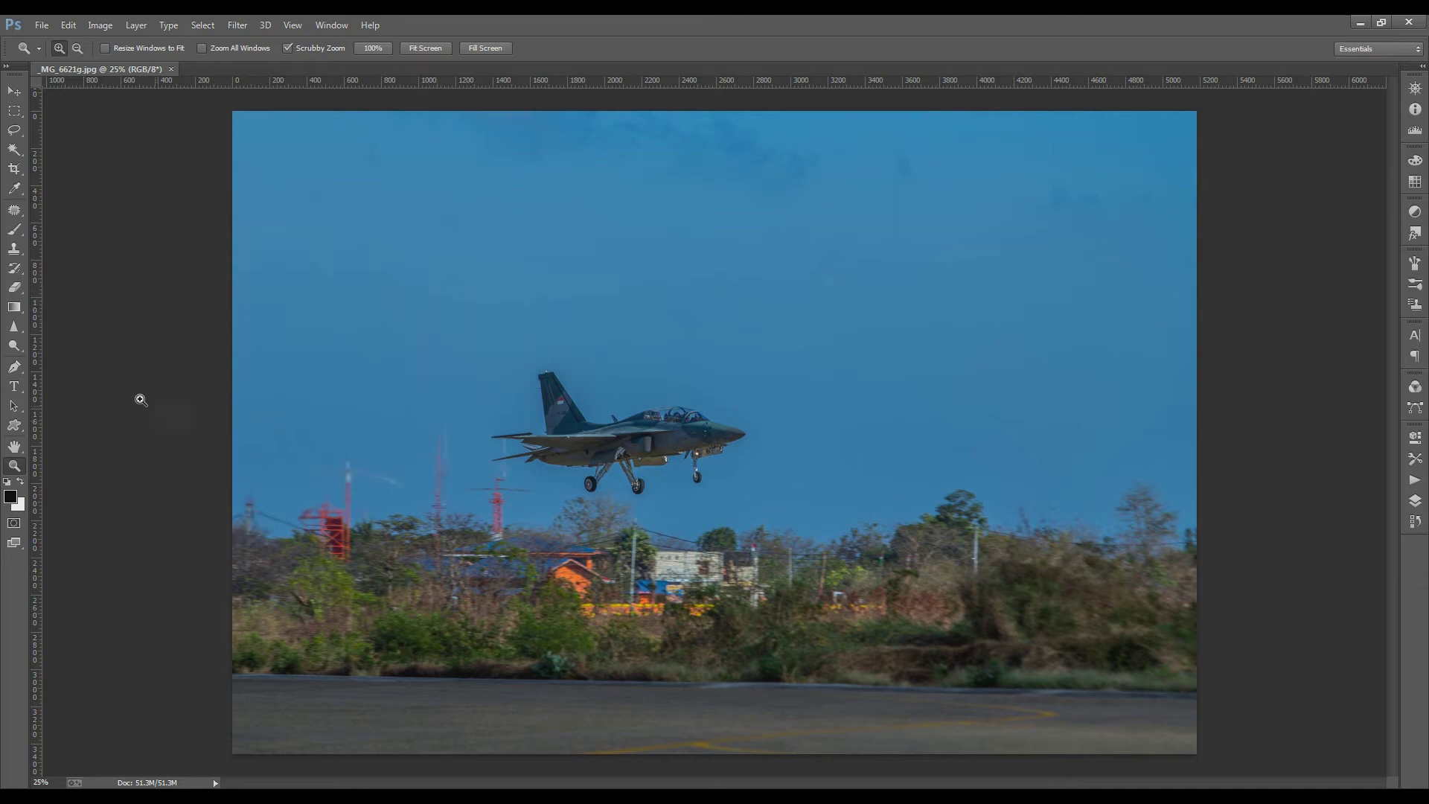
{"action": "left_click", "coordinate": [20, 136]}
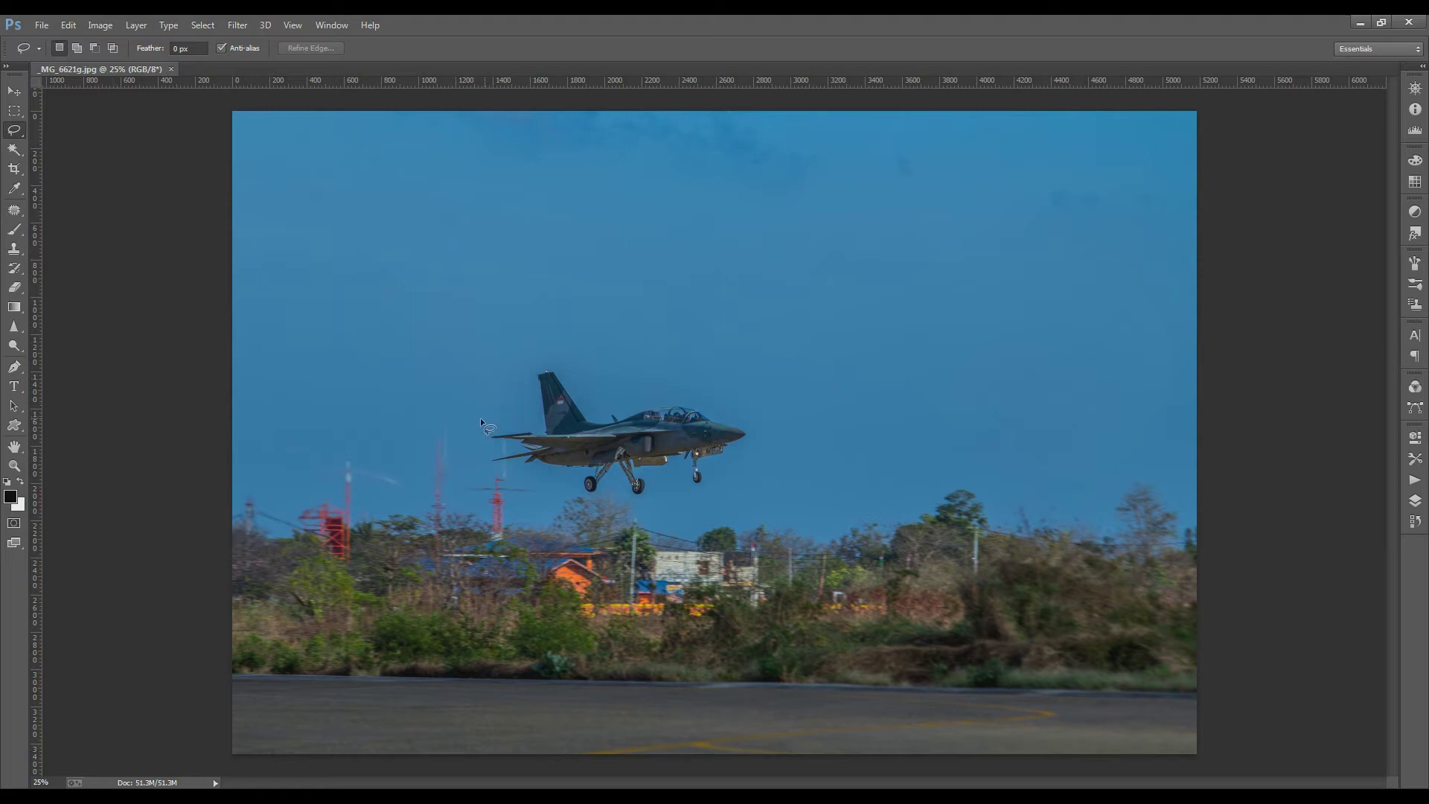
Step: Lasso the jet loosely and copy it onto its own new layer for transforming
{"action": "left_click_drag", "start_coordinate": [472, 418], "coordinate": [520, 415]}
{"action": "left_click_drag", "start_coordinate": [532, 490], "coordinate": [461, 450]}
{"action": "key", "text": "ctrl+j"}
{"action": "key", "text": "ctrl+t"}
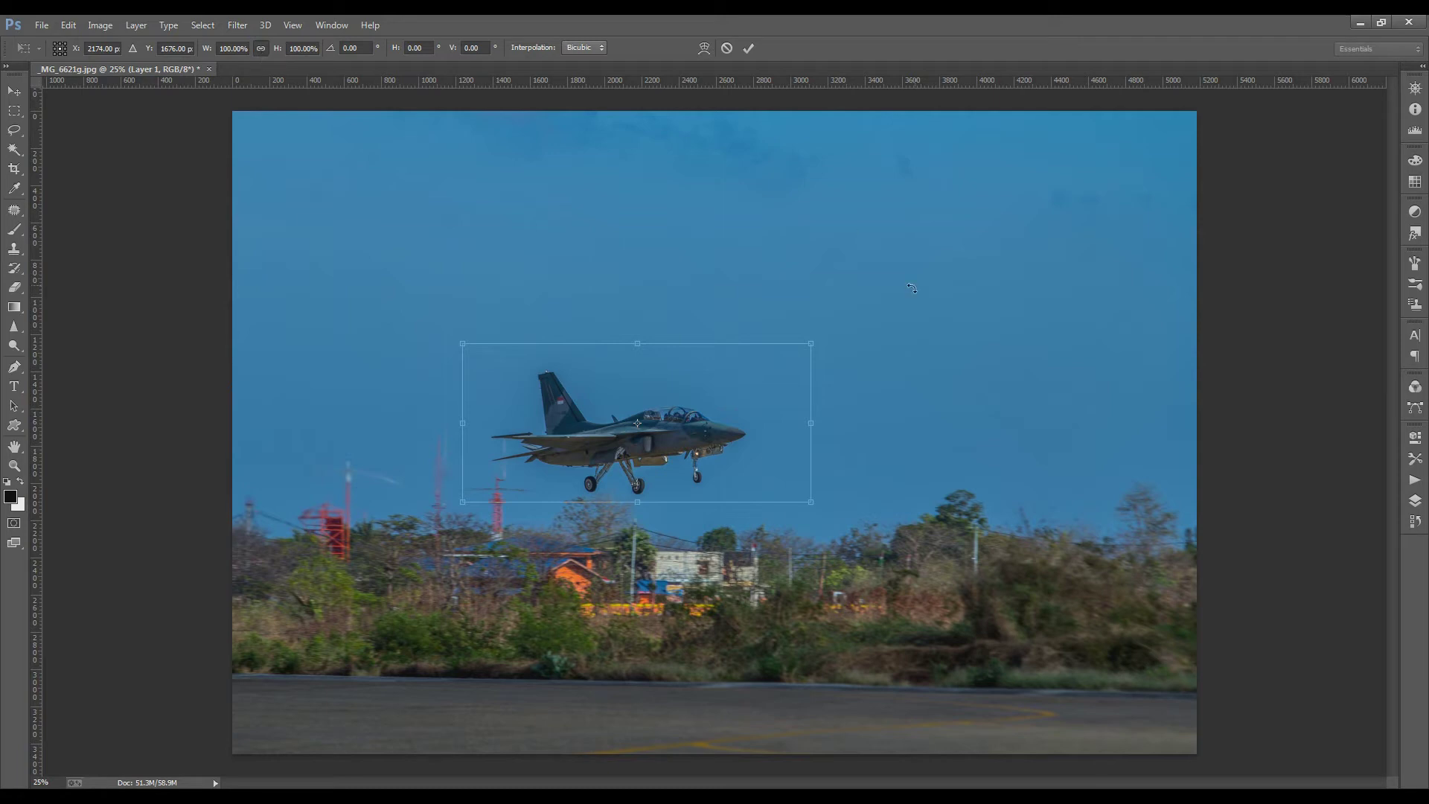
Step: Scale the jet copy to about 140%, tilt it roughly 7° nose-up, and shift it up-left
{"action": "left_click_drag", "start_coordinate": [814, 343], "coordinate": [972, 323]}
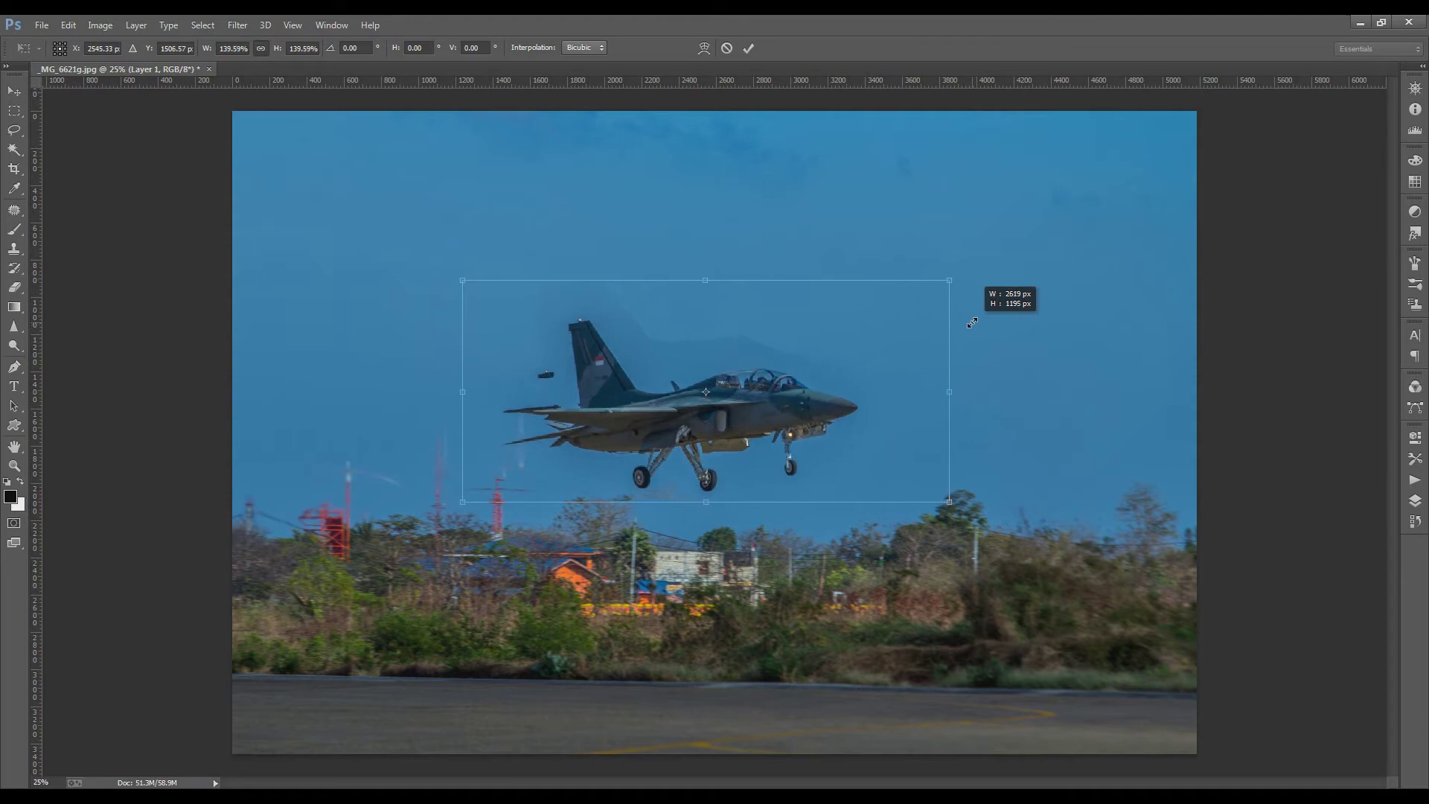
{"action": "left_click_drag", "start_coordinate": [972, 323], "coordinate": [972, 323]}
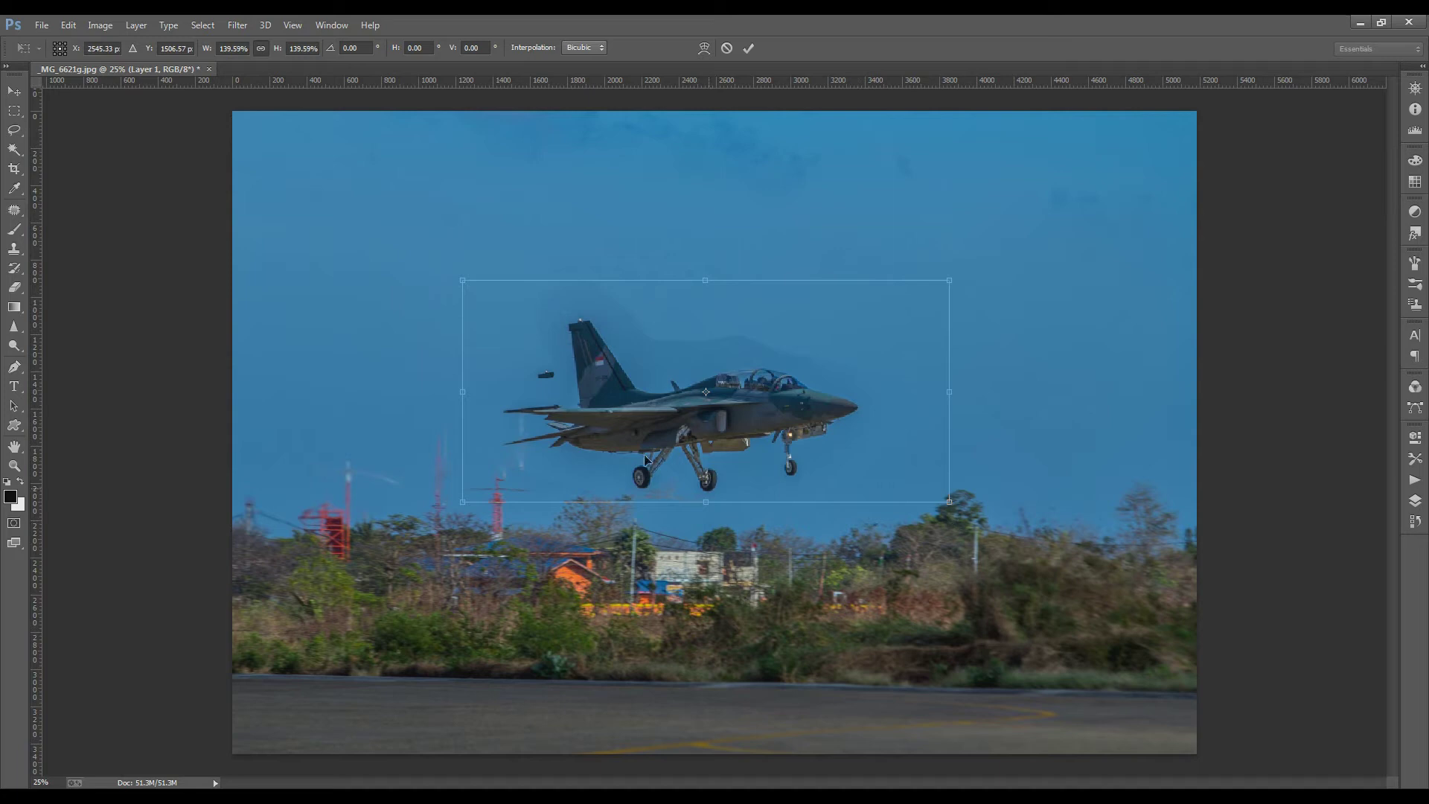
{"action": "left_click_drag", "start_coordinate": [958, 515], "coordinate": [957, 474]}
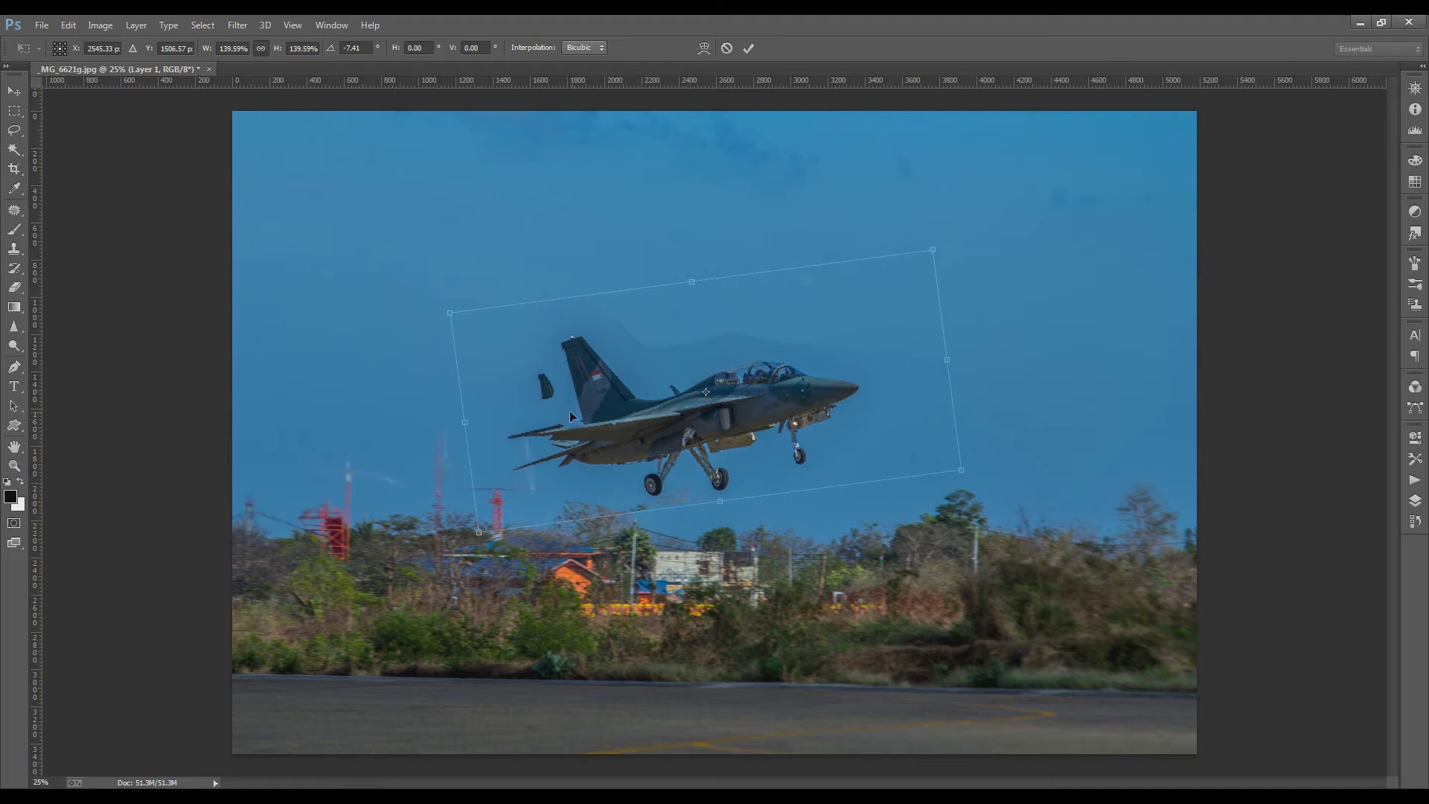
{"action": "left_click_drag", "start_coordinate": [718, 419], "coordinate": [699, 417]}
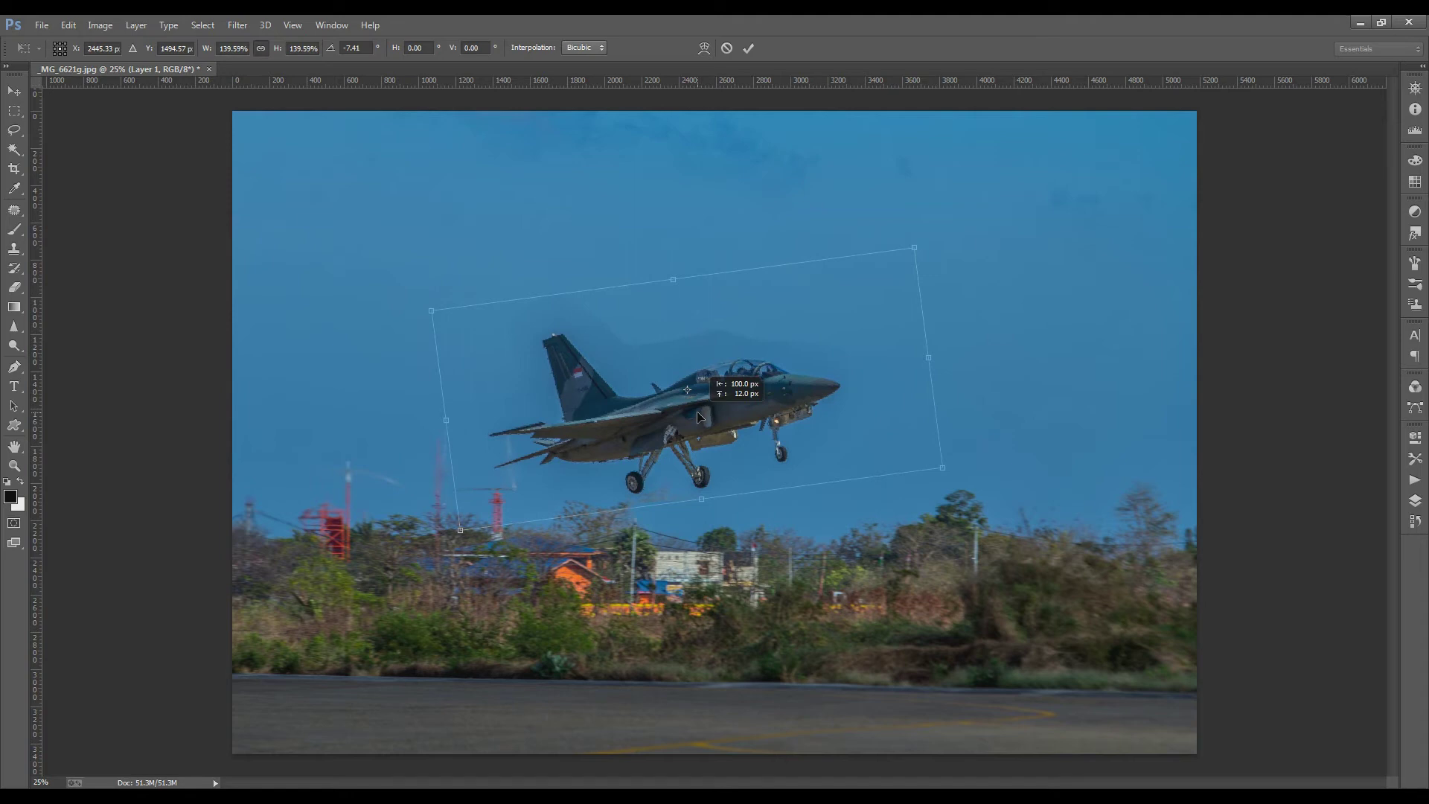
{"action": "left_click_drag", "start_coordinate": [700, 417], "coordinate": [698, 410]}
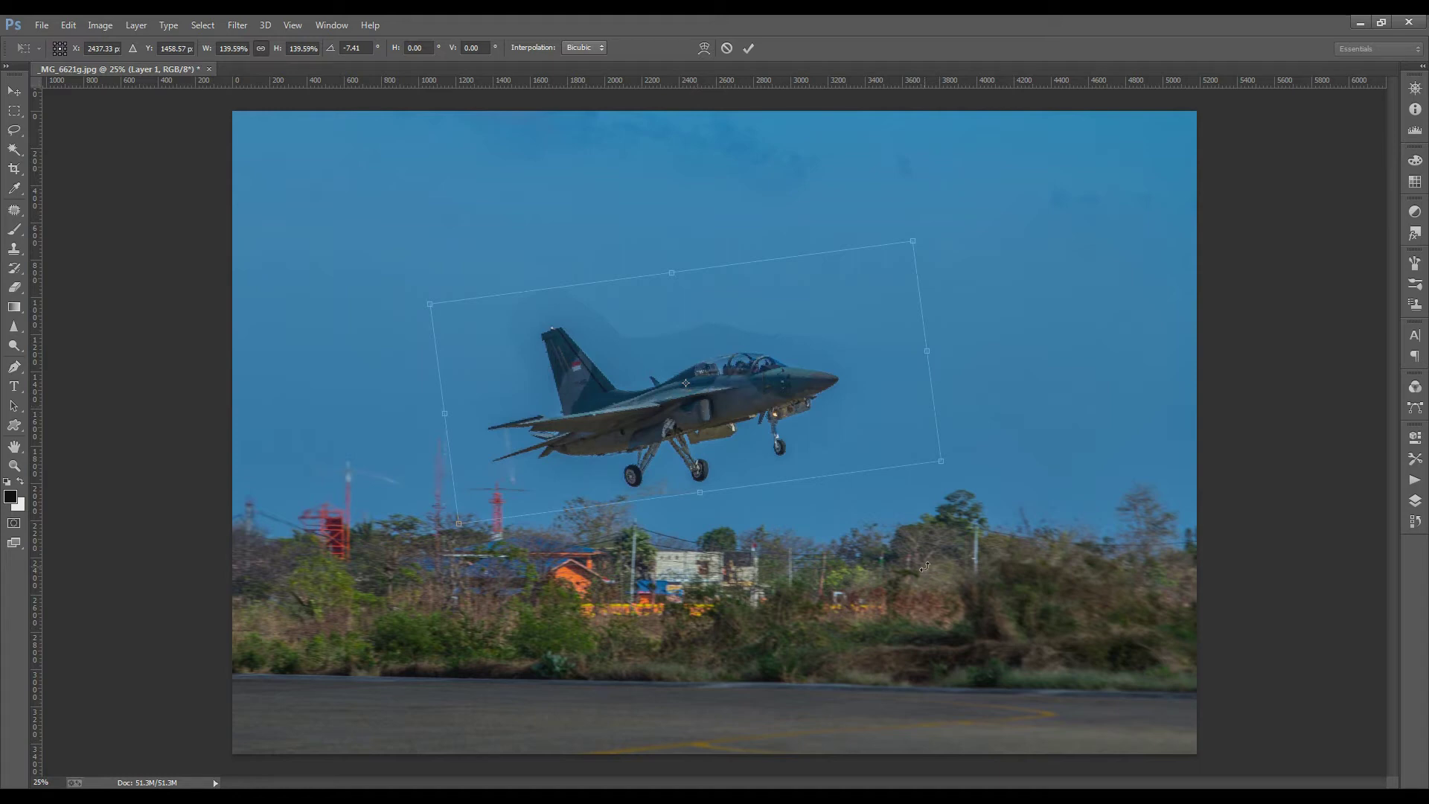
{"action": "left_click", "coordinate": [745, 54]}
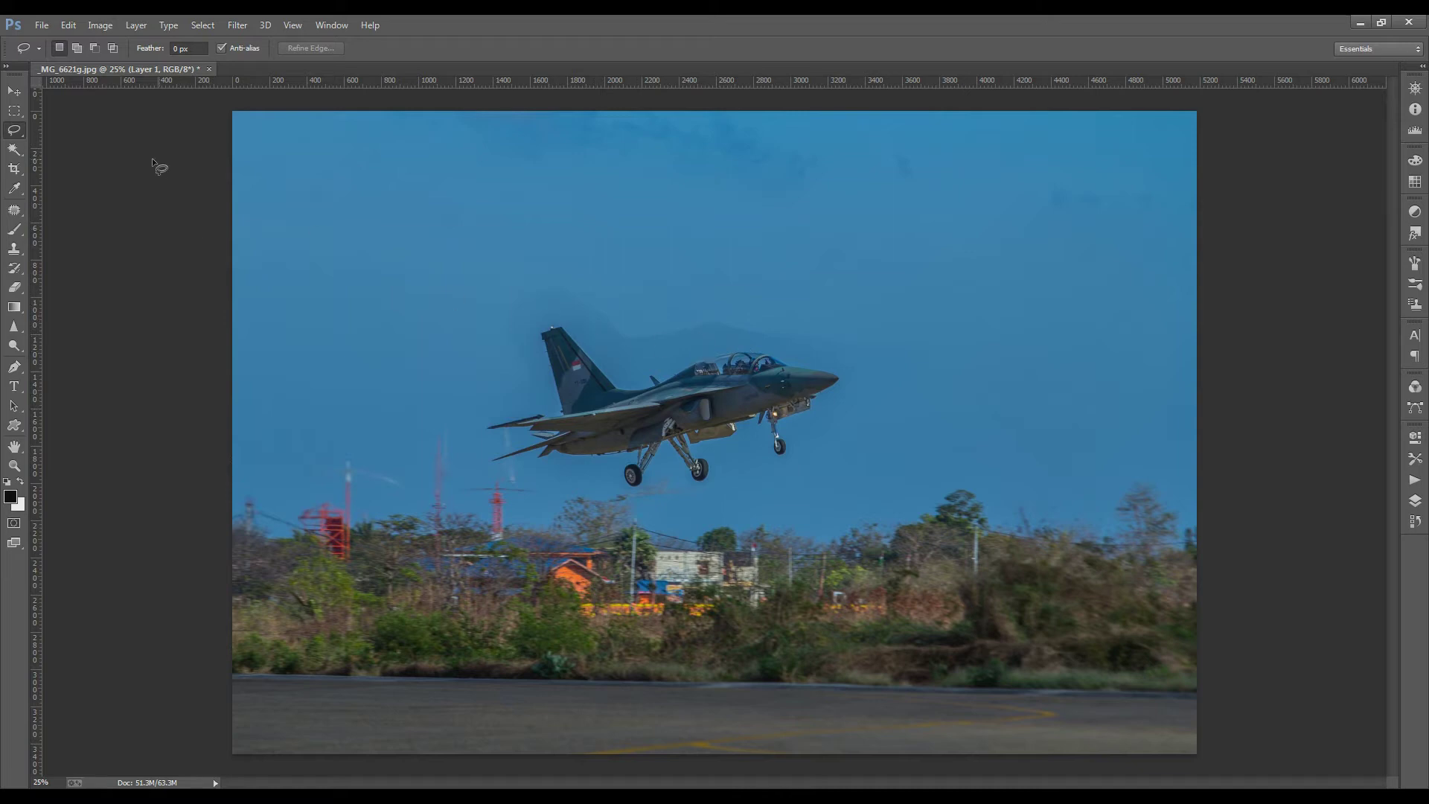
{"action": "left_click", "coordinate": [128, 27]}
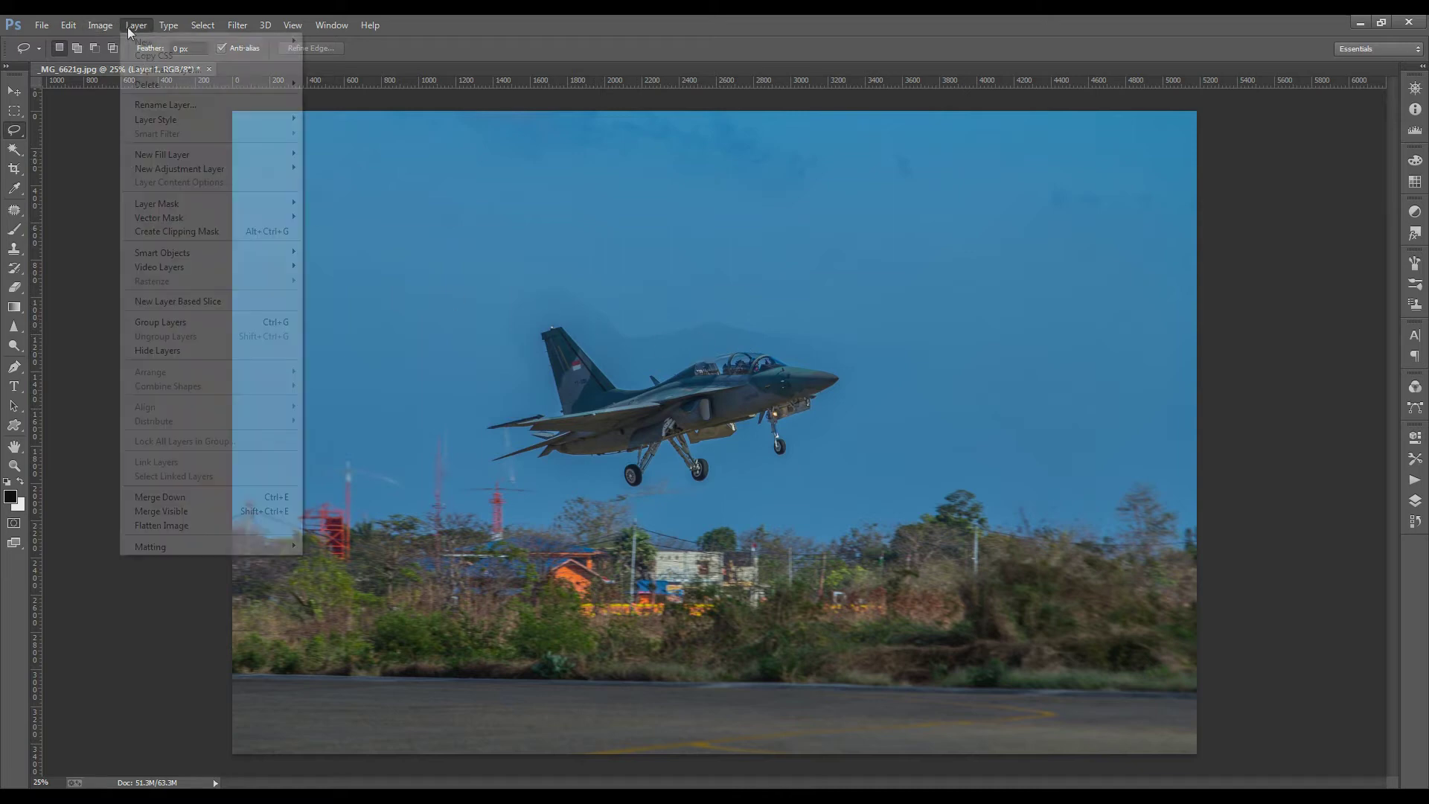
Step: Flatten the image and patch the ghost outline left of the jet's tail
{"action": "left_click", "coordinate": [197, 524]}
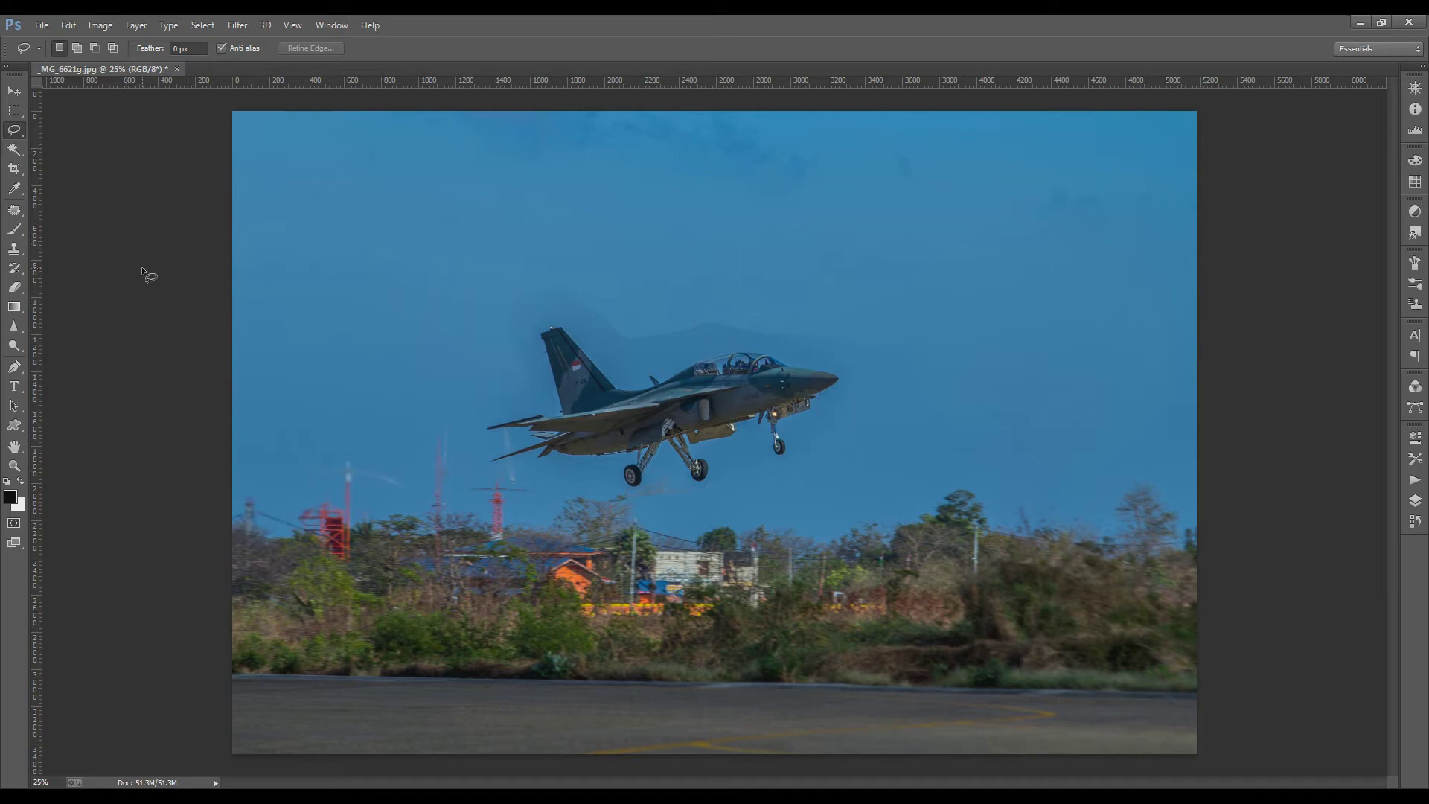
{"action": "left_click", "coordinate": [15, 212]}
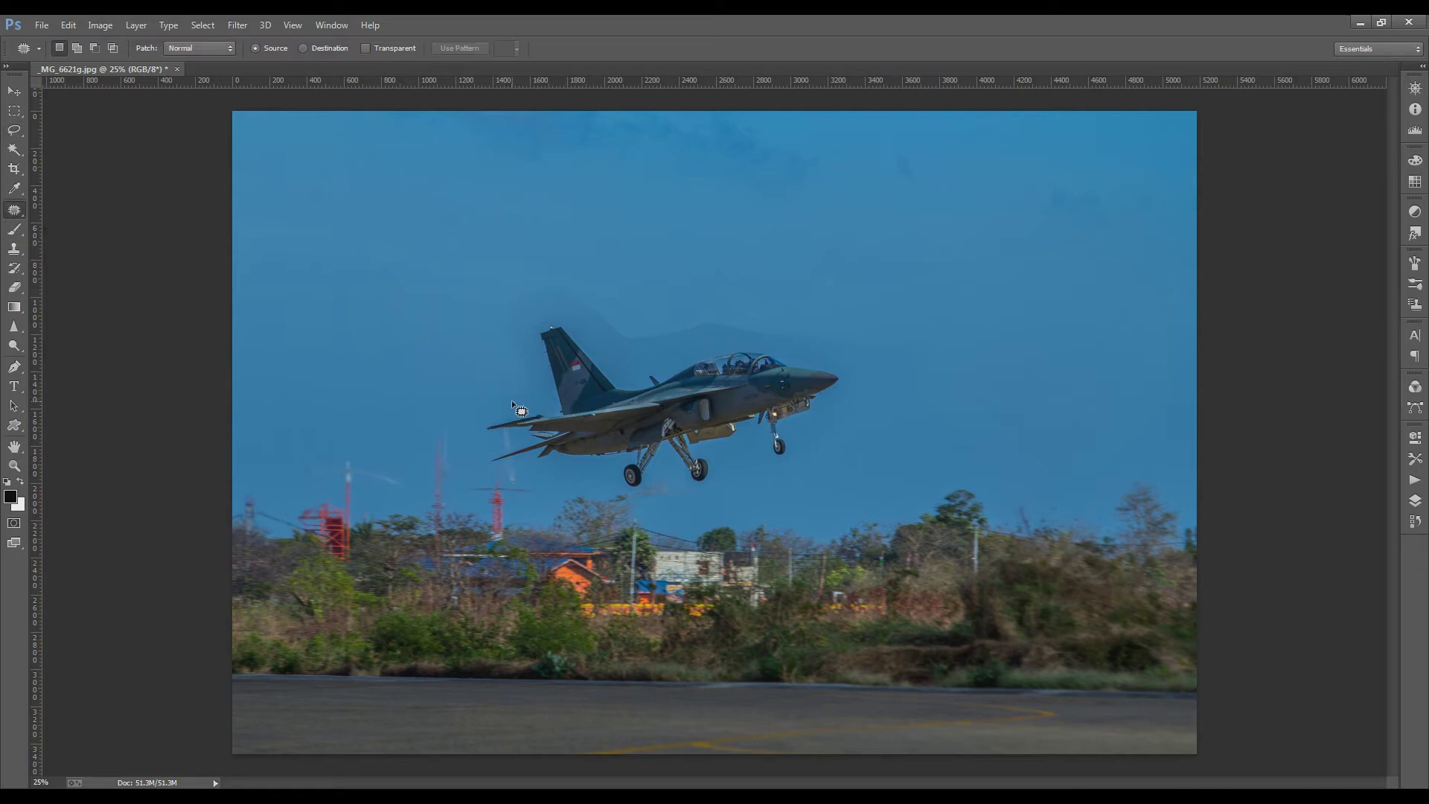
{"action": "left_click_drag", "start_coordinate": [540, 392], "coordinate": [524, 328]}
{"action": "left_click_drag", "start_coordinate": [551, 279], "coordinate": [450, 301]}
{"action": "left_click", "coordinate": [595, 277]}
Step: Patch the leftover outlines beside the jet and in the sky above it
{"action": "mouse_move", "coordinate": [600, 339]}
{"action": "left_mouse_down"}
{"action": "mouse_move", "coordinate": [646, 361]}
{"action": "mouse_move", "coordinate": [631, 292]}
{"action": "left_mouse_up"}
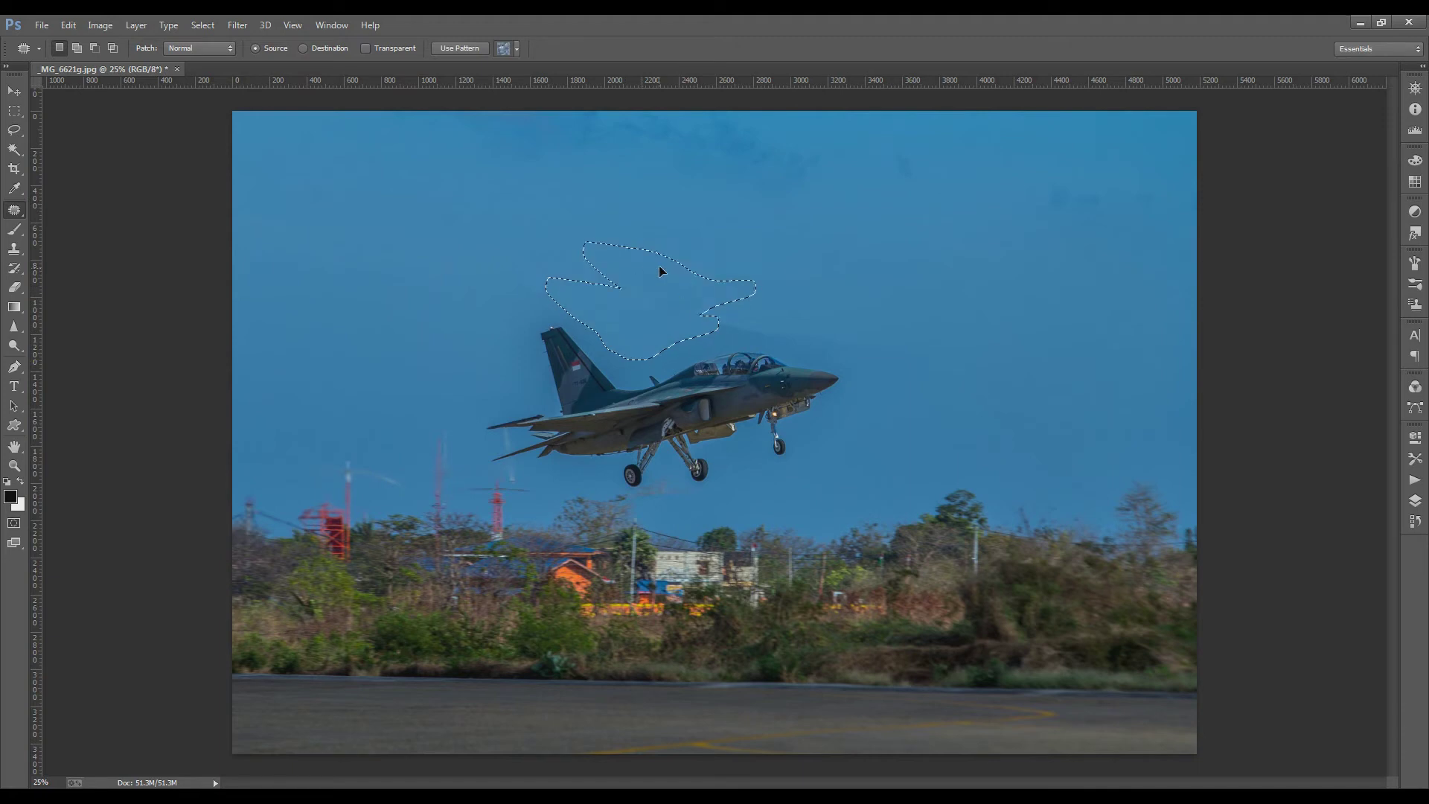
{"action": "left_click", "coordinate": [630, 424]}
{"action": "left_click_drag", "start_coordinate": [812, 323], "coordinate": [901, 318]}
{"action": "left_click", "coordinate": [941, 337]}
{"action": "left_click_drag", "start_coordinate": [978, 366], "coordinate": [950, 427]}
{"action": "key", "text": "ctrl+z"}
{"action": "left_click", "coordinate": [689, 504]}
Step: Patch the remaining ghost areas in the sky, near the landing gear and wing tip
{"action": "left_click_drag", "start_coordinate": [689, 489], "coordinate": [753, 508]}
{"action": "left_click", "coordinate": [677, 490]}
{"action": "left_click_drag", "start_coordinate": [657, 481], "coordinate": [656, 484]}
{"action": "left_click", "coordinate": [547, 482]}
{"action": "left_click_drag", "start_coordinate": [514, 471], "coordinate": [525, 476]}
{"action": "left_click", "coordinate": [471, 381]}
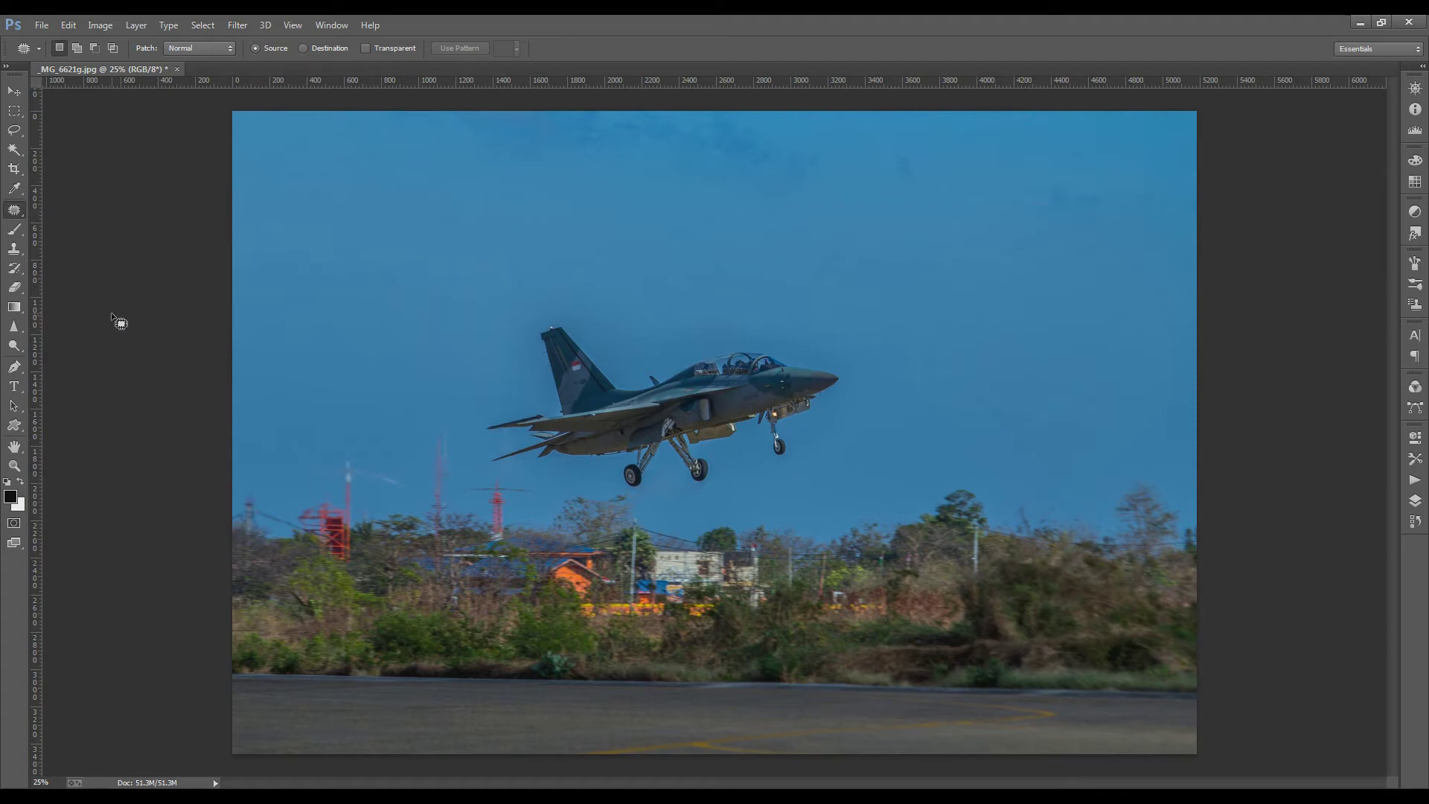
{"action": "left_click", "coordinate": [15, 229]}
Step: Crop in from the top-left to trim sky and scenery, then fit the photo on screen
{"action": "left_click", "coordinate": [15, 176]}
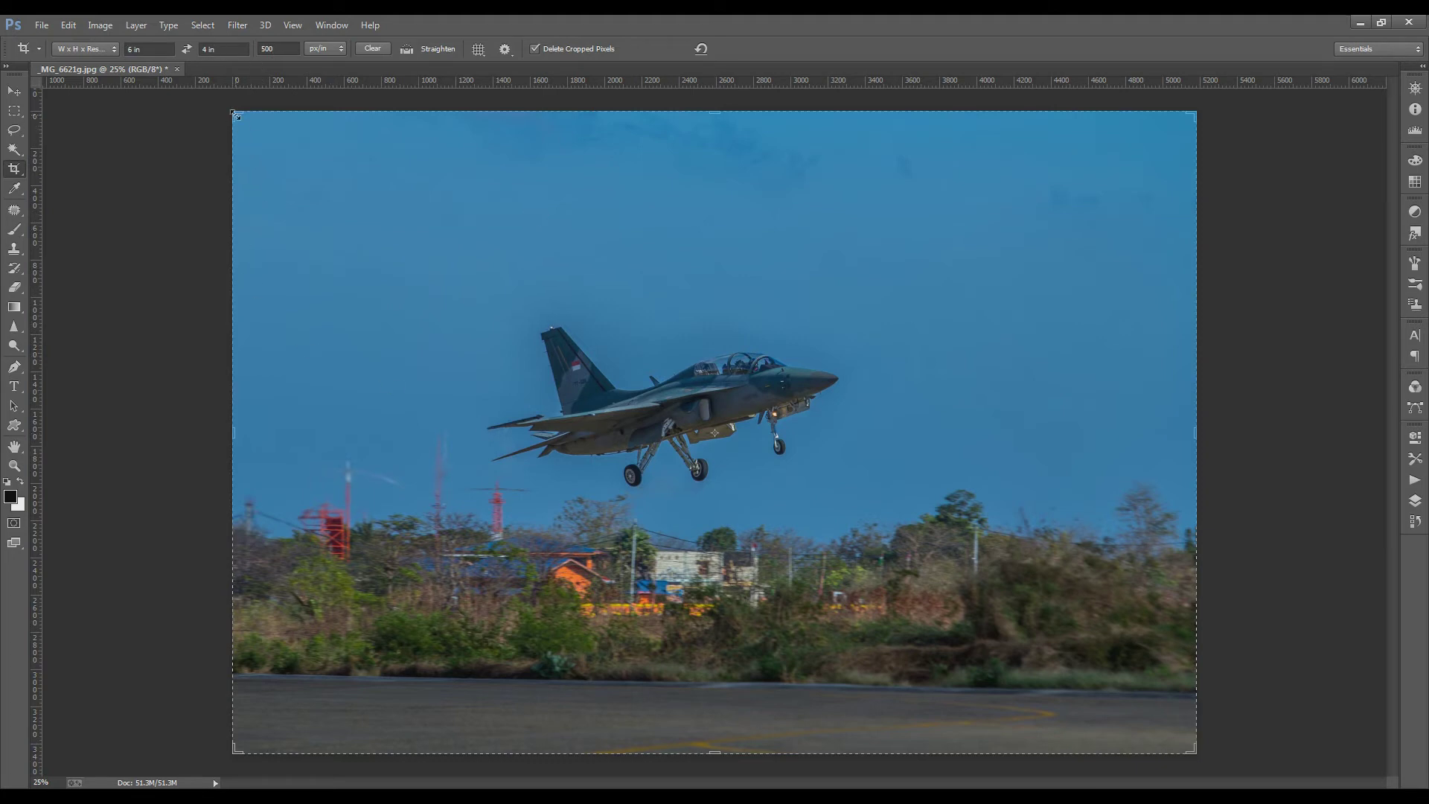
{"action": "left_click_drag", "start_coordinate": [234, 114], "coordinate": [330, 147]}
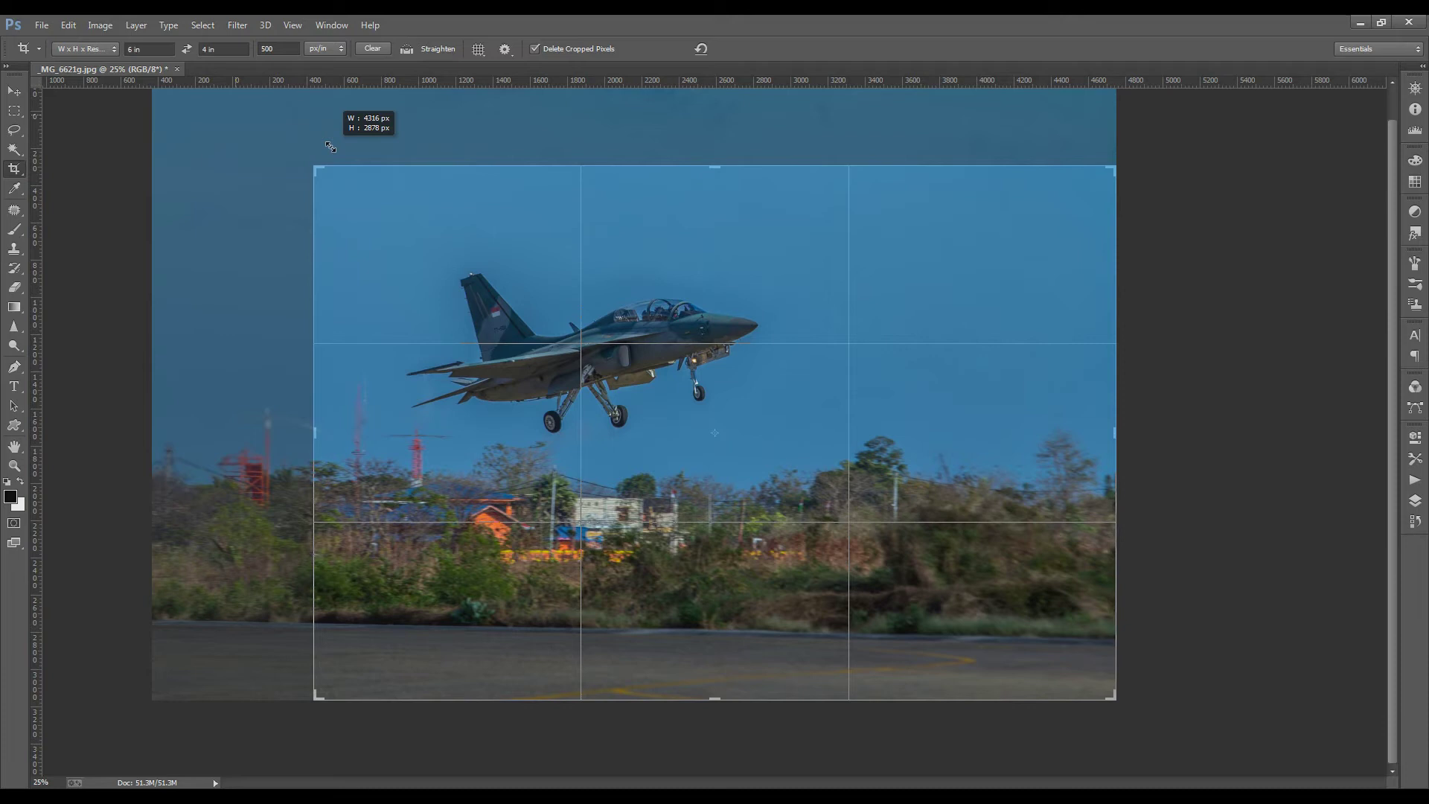
{"action": "left_click_drag", "start_coordinate": [330, 146], "coordinate": [337, 148]}
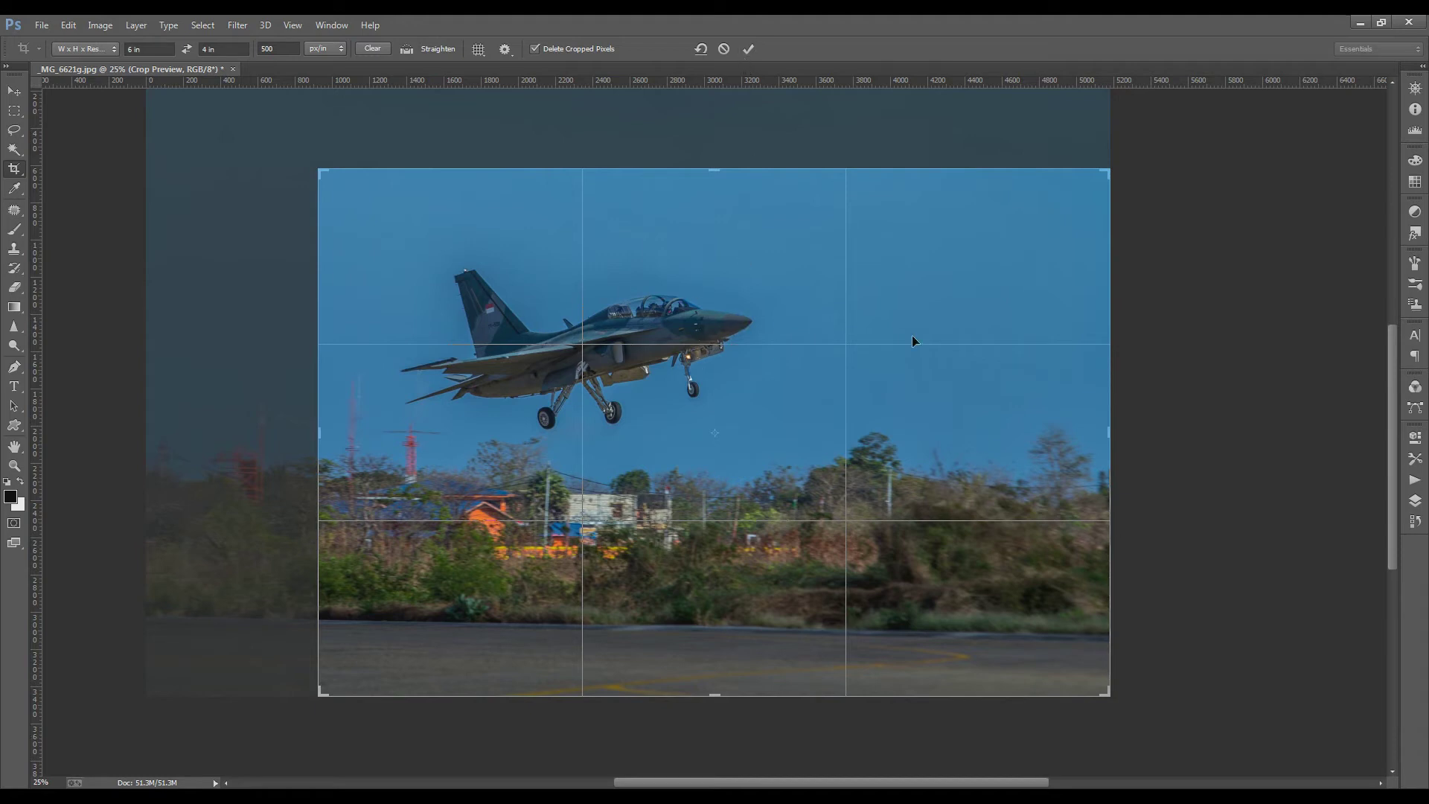
{"action": "left_click", "coordinate": [749, 49]}
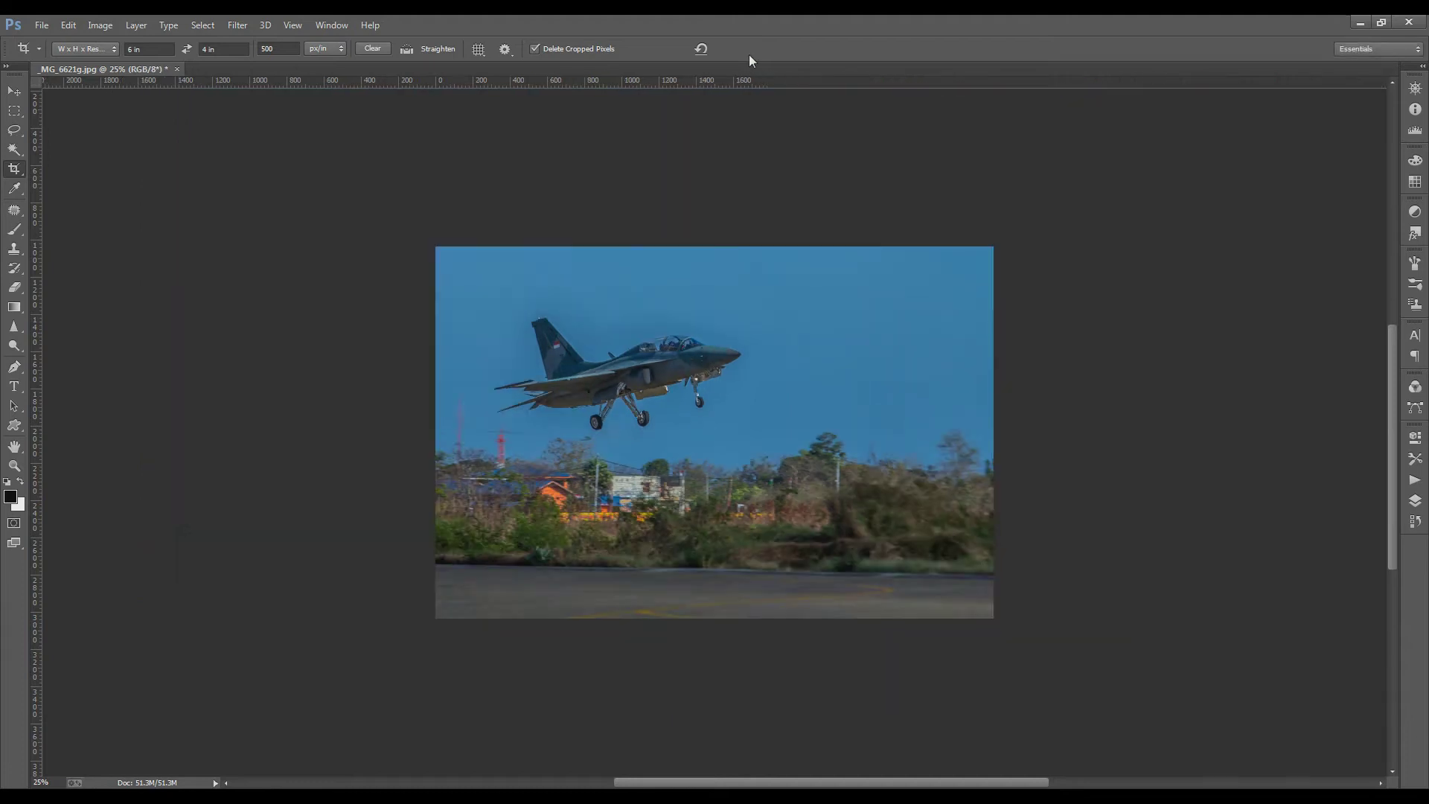
{"action": "left_click", "coordinate": [15, 468]}
{"action": "left_click", "coordinate": [441, 49]}
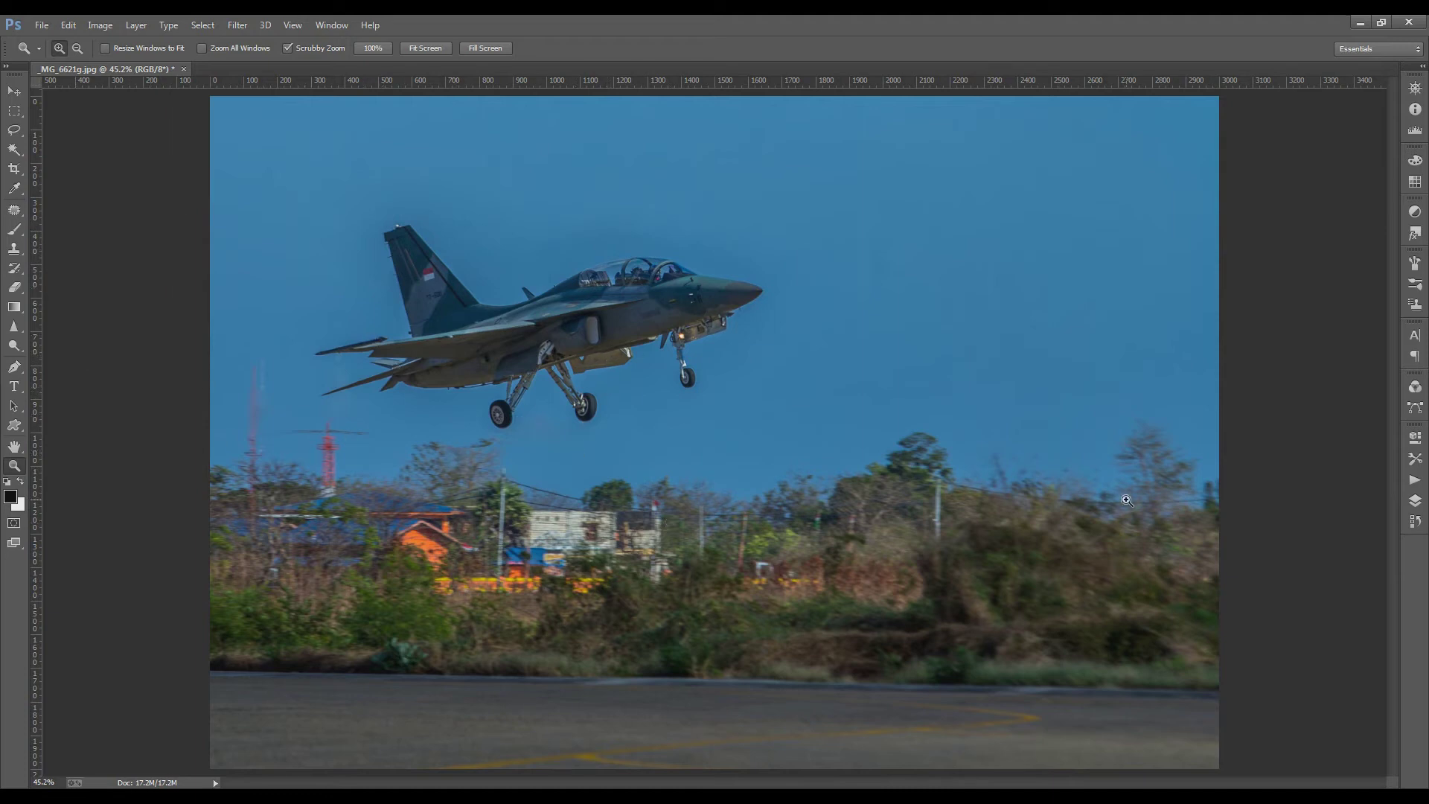
Step: Duplicate the cropped photo as Layer 1 above Background and show the Layers panel
{"action": "key", "text": "ctrl+j"}
{"action": "left_click", "coordinate": [1414, 500]}
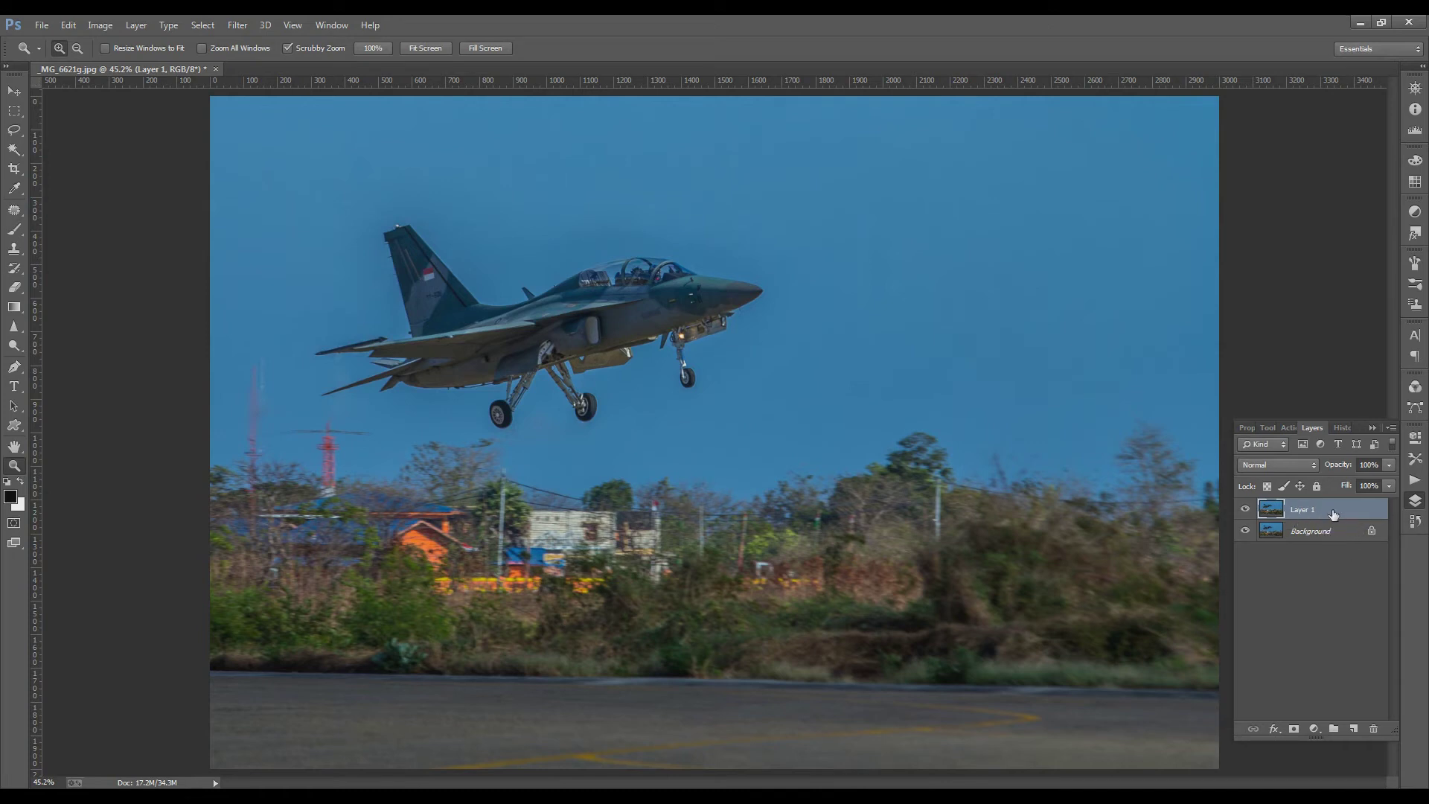
Step: Apply a 0° Motion Blur of about 61 pixels to Layer 1, then toggle it to compare
{"action": "left_click", "coordinate": [238, 25]}
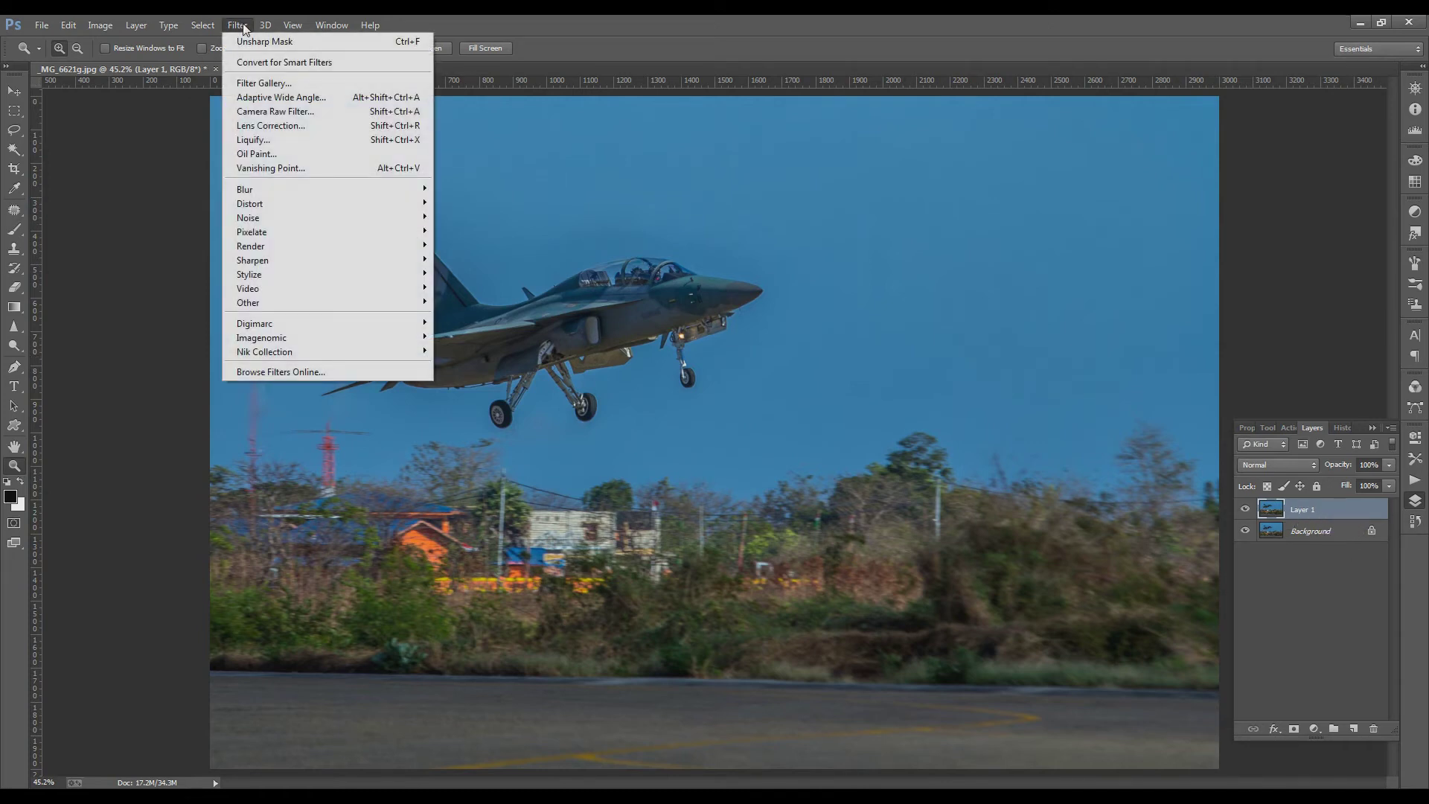
{"action": "mouse_move", "coordinate": [290, 189]}
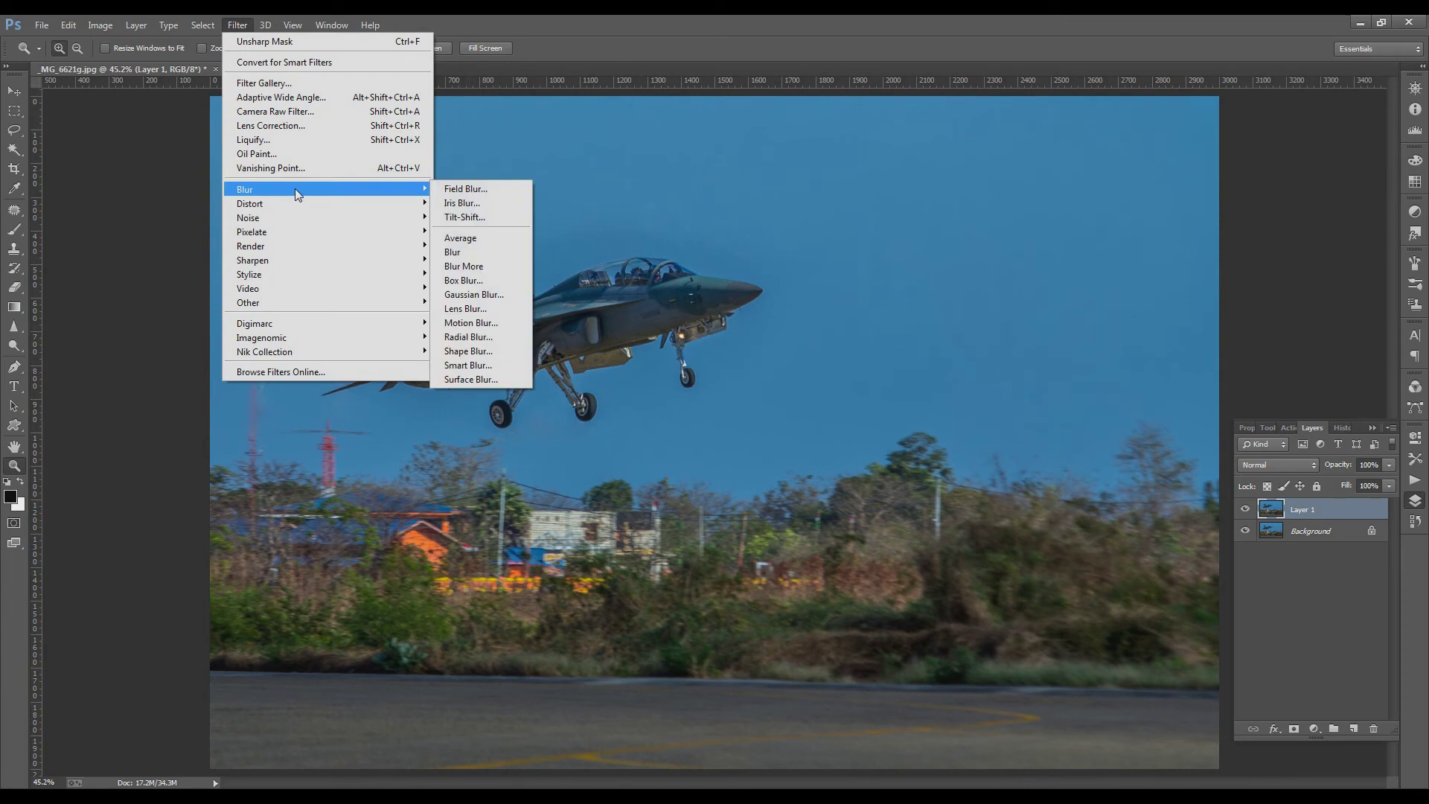
{"action": "left_click", "coordinate": [476, 324]}
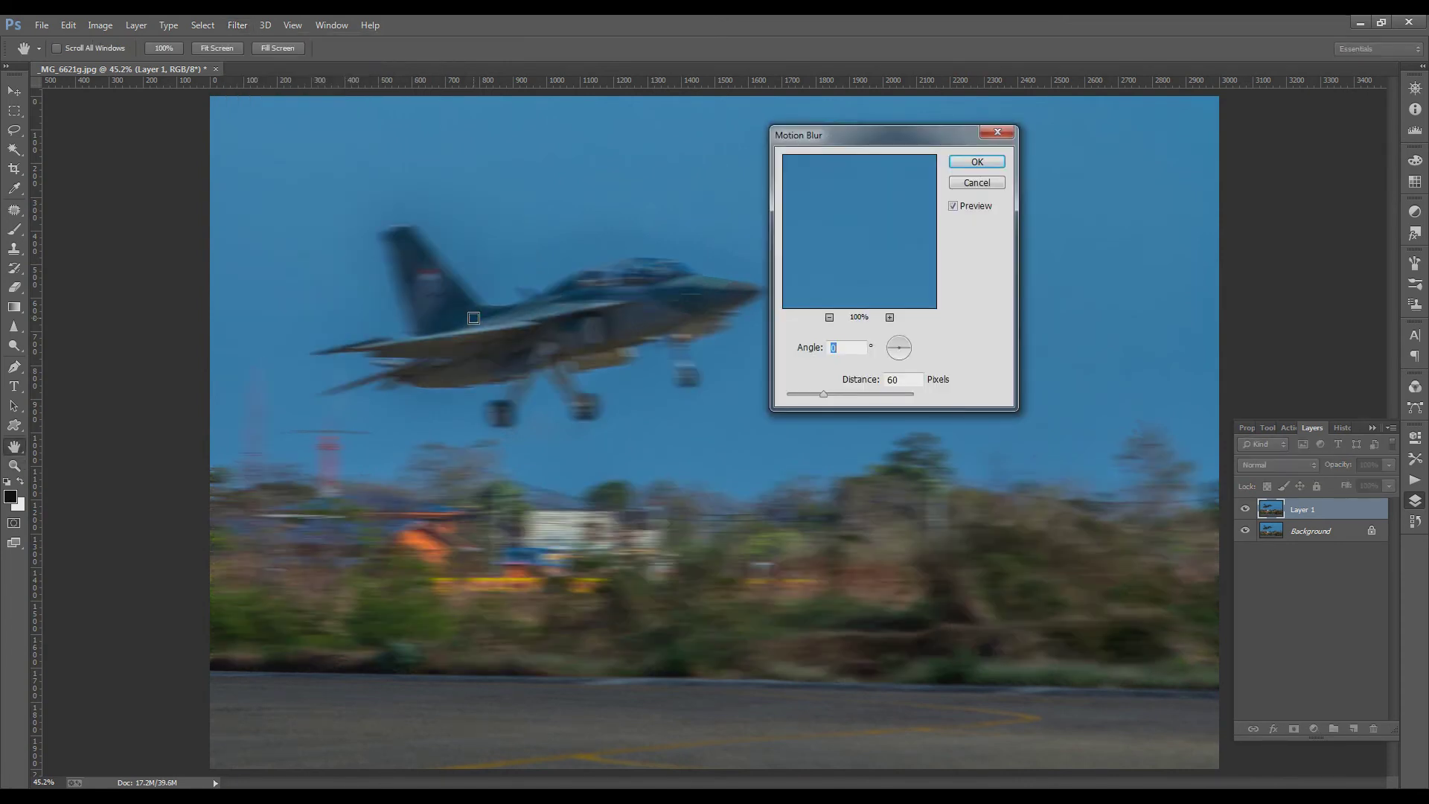
{"action": "left_click_drag", "start_coordinate": [897, 128], "coordinate": [1054, 120]}
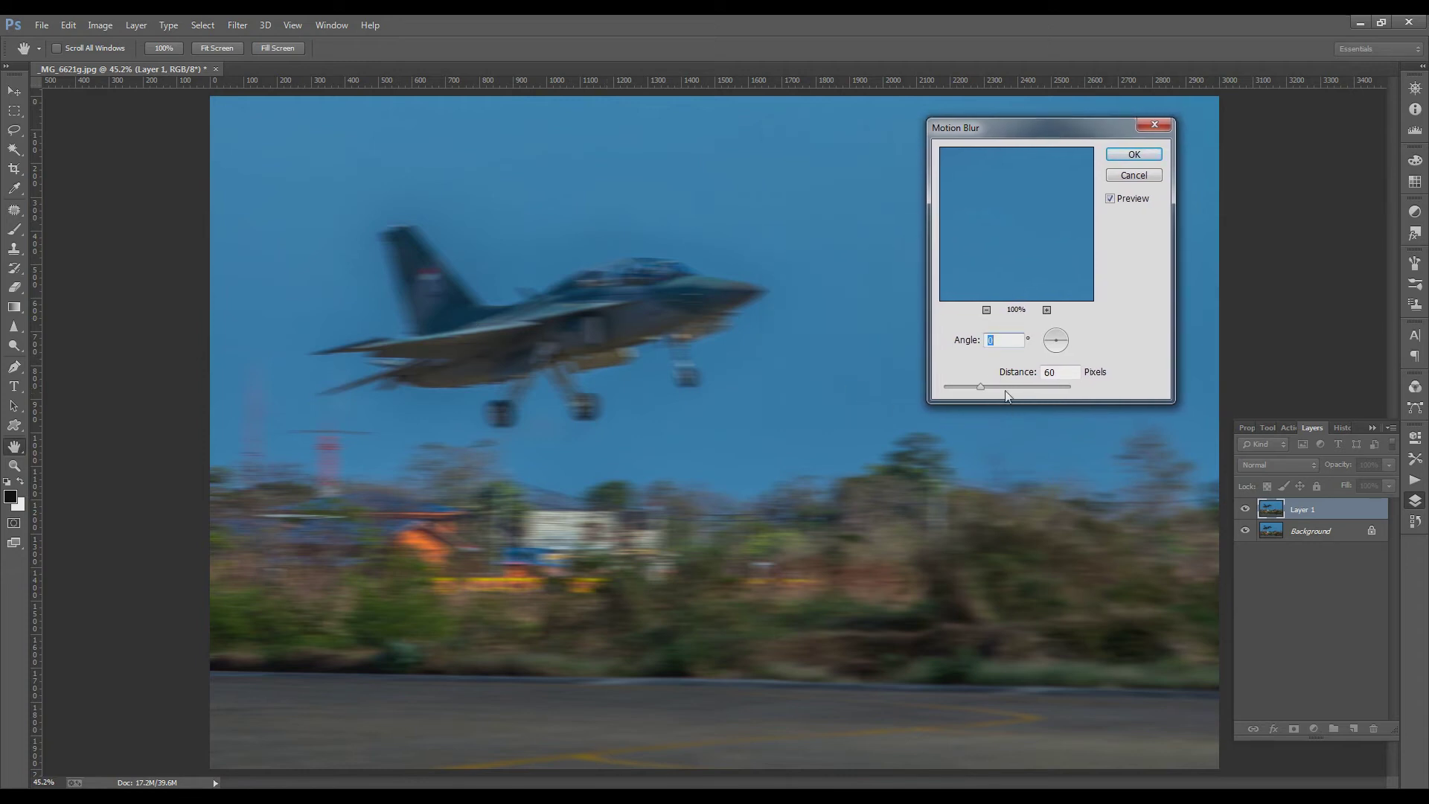
{"action": "mouse_move", "coordinate": [979, 389]}
{"action": "left_mouse_down"}
{"action": "mouse_move", "coordinate": [965, 392]}
{"action": "mouse_move", "coordinate": [980, 395]}
{"action": "left_mouse_up"}
{"action": "left_click", "coordinate": [986, 388]}
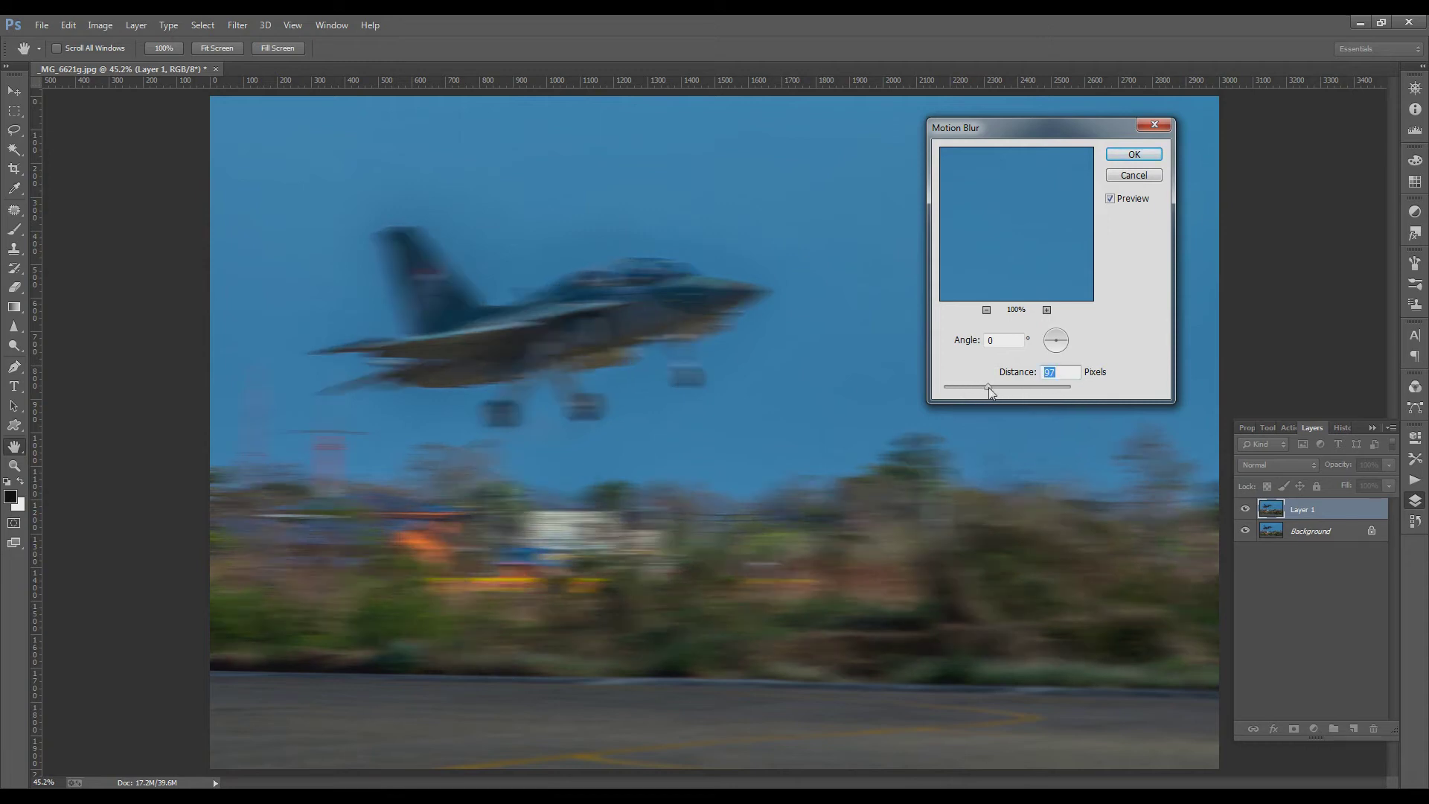
{"action": "left_click_drag", "start_coordinate": [984, 411], "coordinate": [976, 410]}
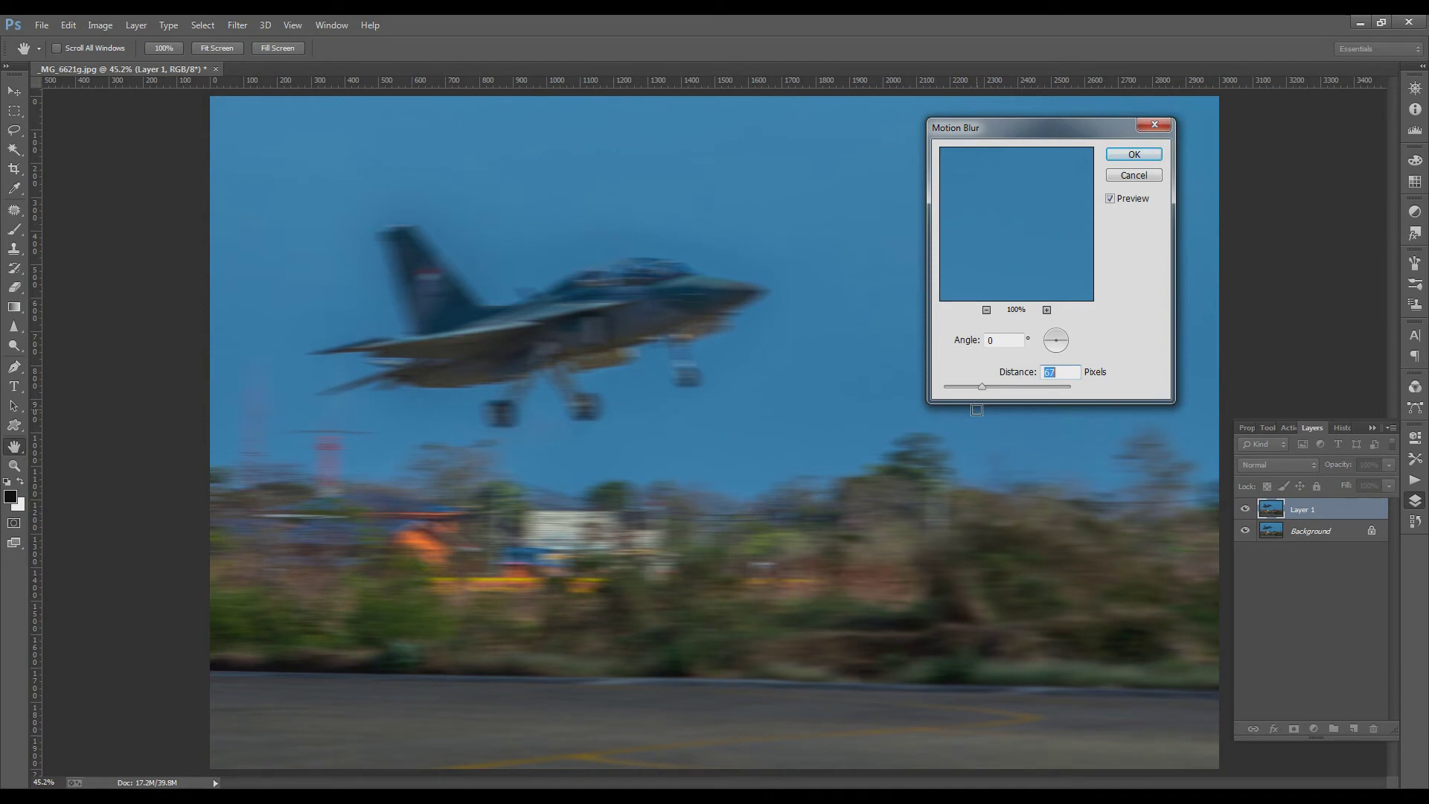
{"action": "left_click_drag", "start_coordinate": [977, 408], "coordinate": [974, 409]}
{"action": "left_click", "coordinate": [1131, 156]}
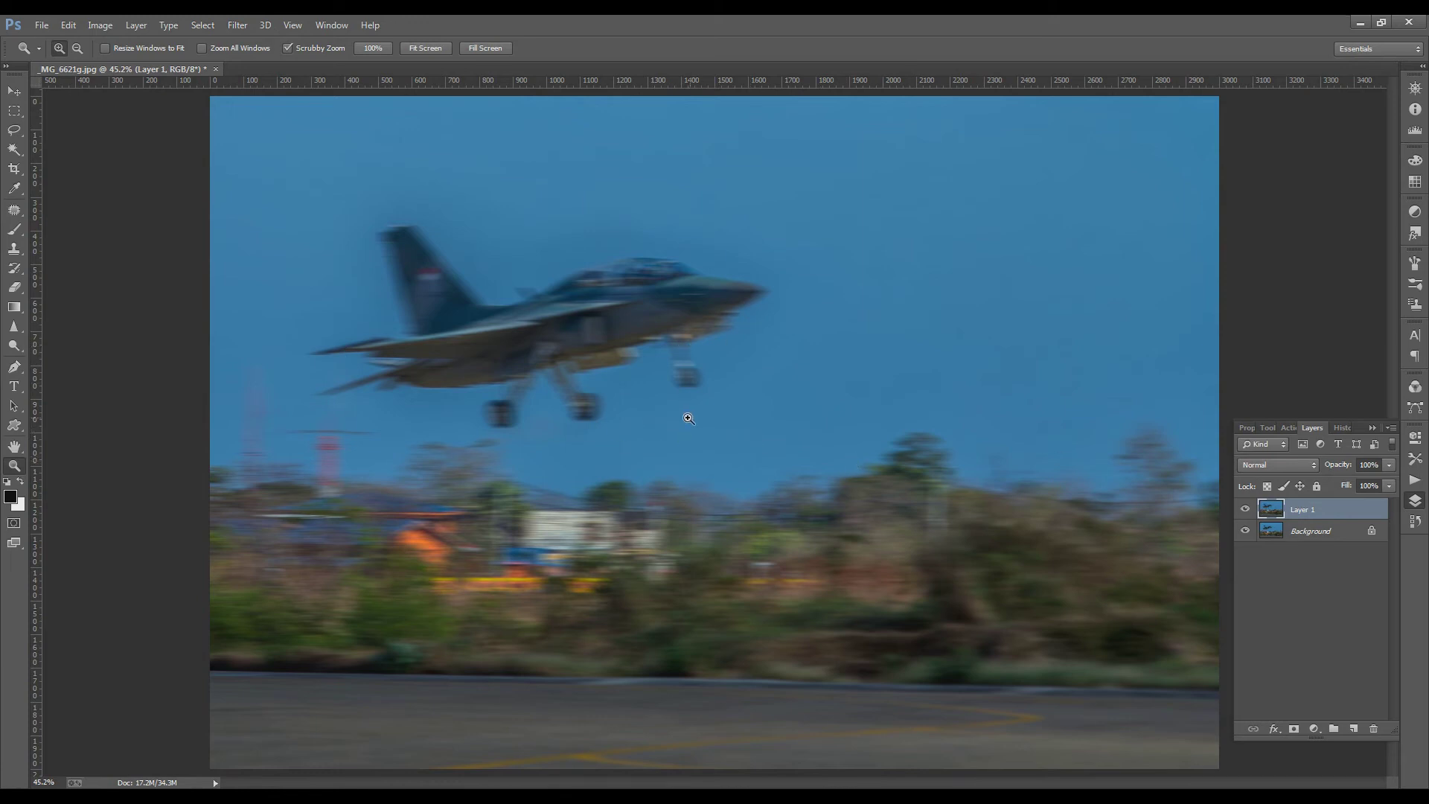
{"action": "left_click", "coordinate": [1245, 509]}
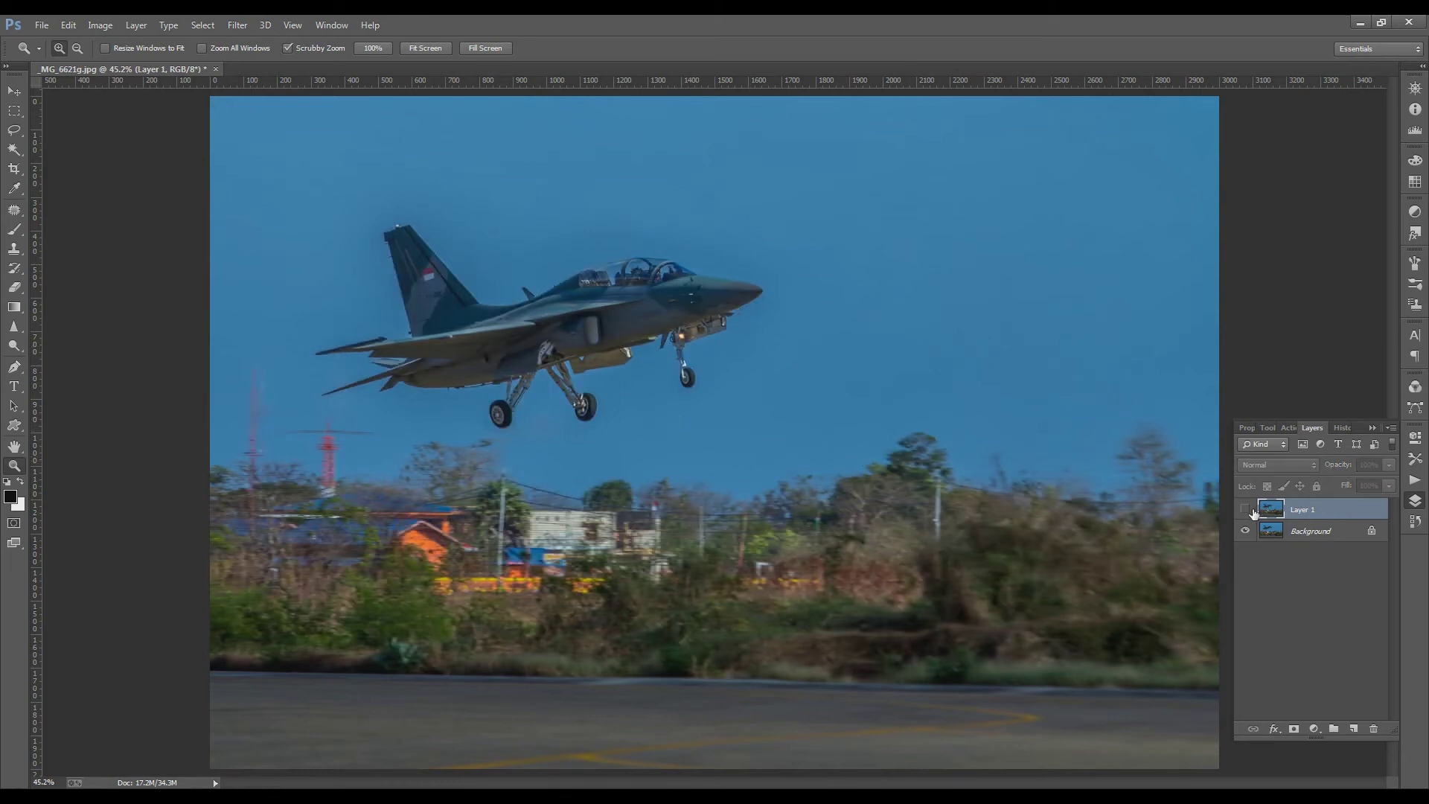
{"action": "left_click", "coordinate": [1245, 509]}
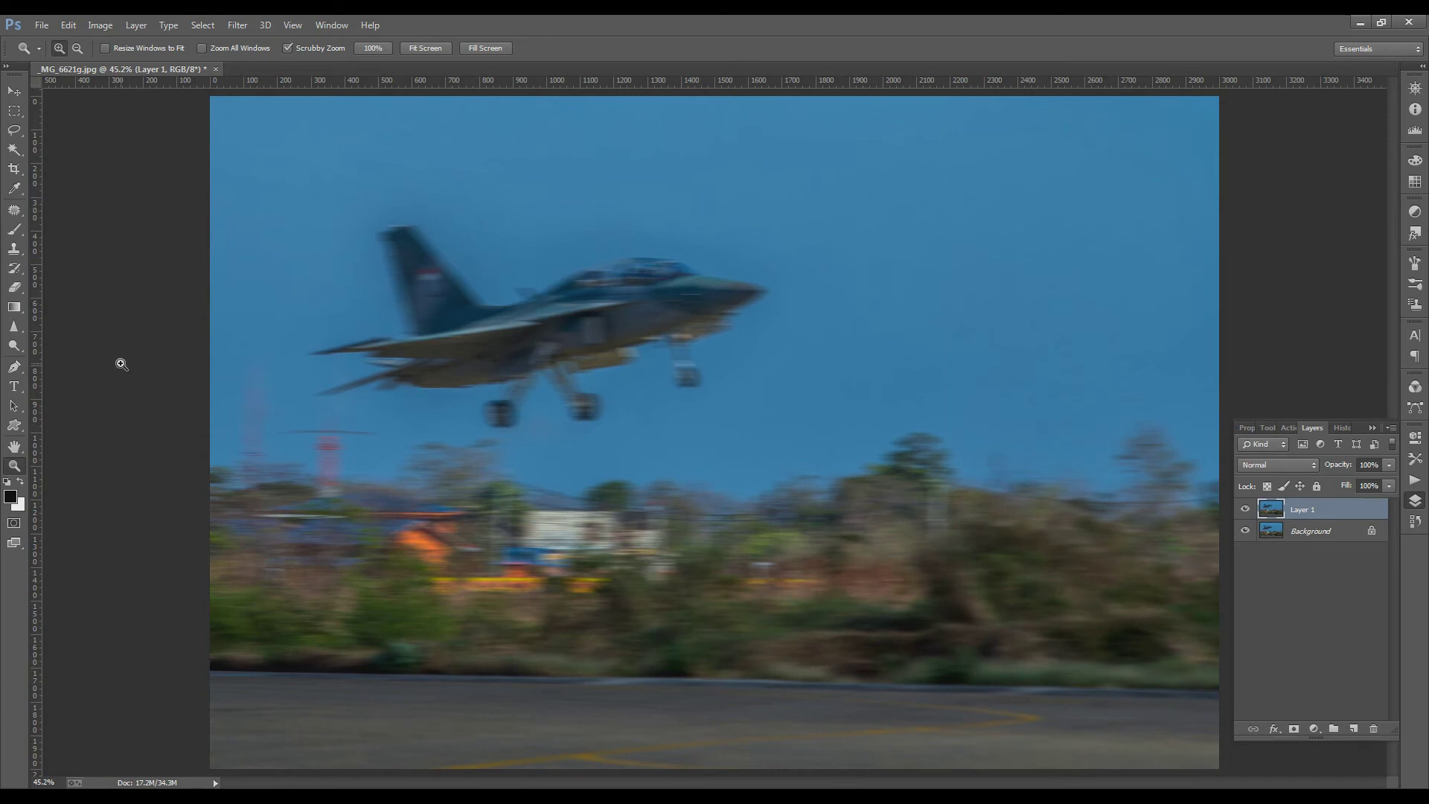
Step: Erase the blur from the jet's wings, canopy and tail on Layer 1 with an enlarged eraser
{"action": "left_click", "coordinate": [14, 288]}
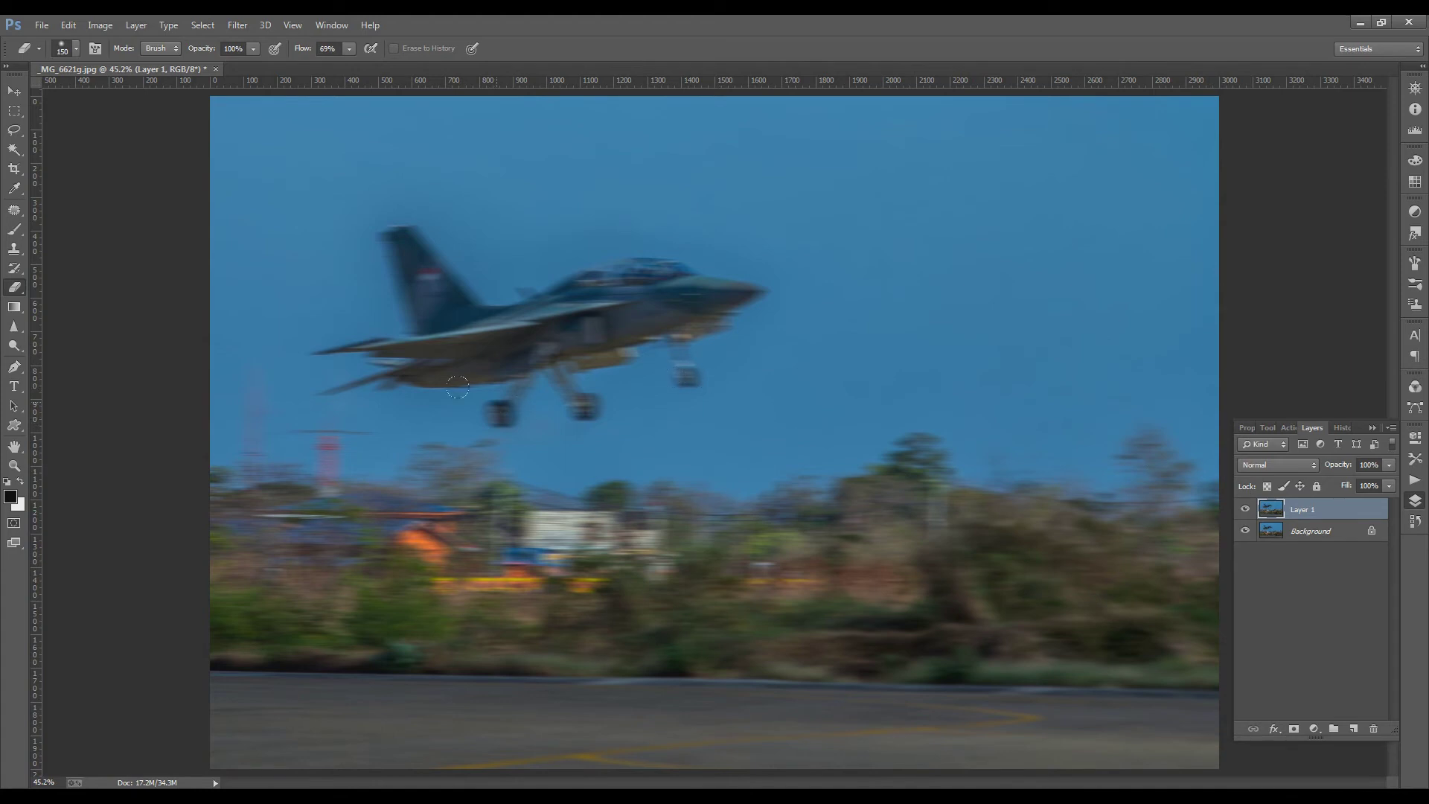
{"action": "mouse_move", "coordinate": [328, 380]}
{"action": "left_mouse_down"}
{"action": "mouse_move", "coordinate": [479, 366]}
{"action": "mouse_move", "coordinate": [557, 381]}
{"action": "mouse_move", "coordinate": [705, 270]}
{"action": "mouse_move", "coordinate": [687, 376]}
{"action": "left_mouse_up"}
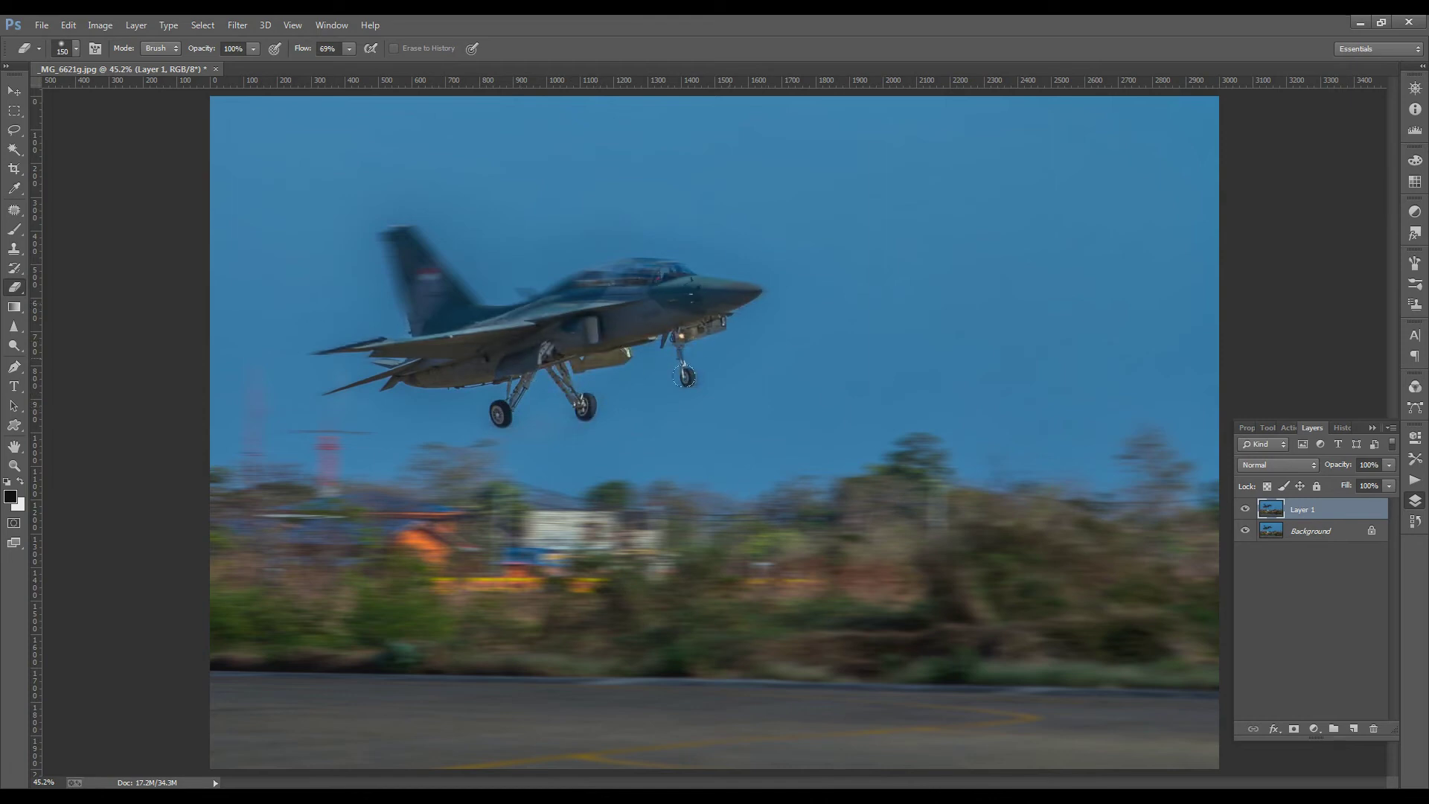
{"action": "mouse_move", "coordinate": [613, 280]}
{"action": "left_mouse_down"}
{"action": "mouse_move", "coordinate": [416, 273]}
{"action": "mouse_move", "coordinate": [416, 309]}
{"action": "left_mouse_up"}
{"action": "left_click_drag", "start_coordinate": [512, 298], "coordinate": [506, 305]}
{"action": "key", "text": "bracketright"}
{"action": "key", "text": "bracketright"}
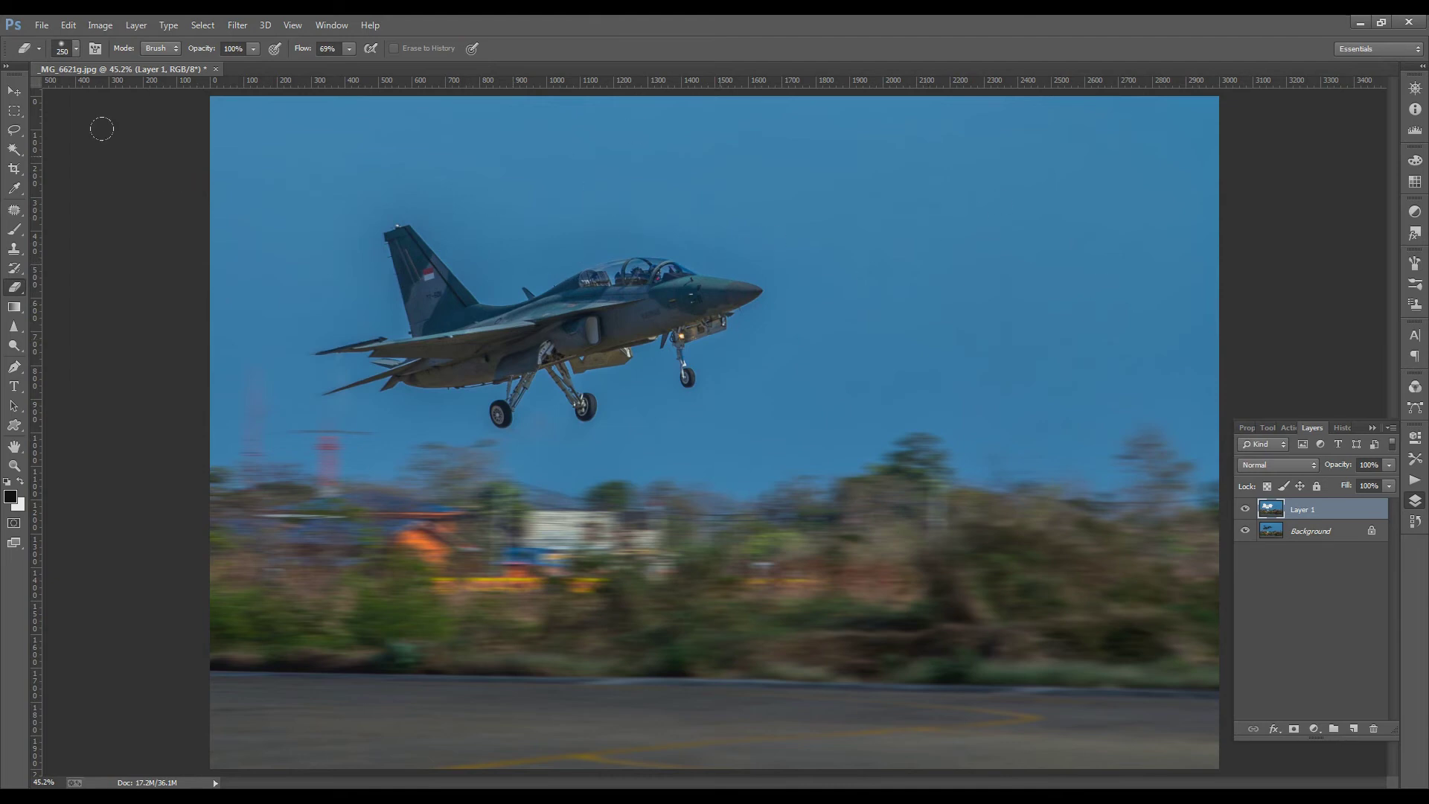
{"action": "left_click_drag", "start_coordinate": [628, 329], "coordinate": [578, 364]}
{"action": "left_click_drag", "start_coordinate": [324, 733], "coordinate": [677, 608]}
{"action": "key", "text": "ctrl+minus"}
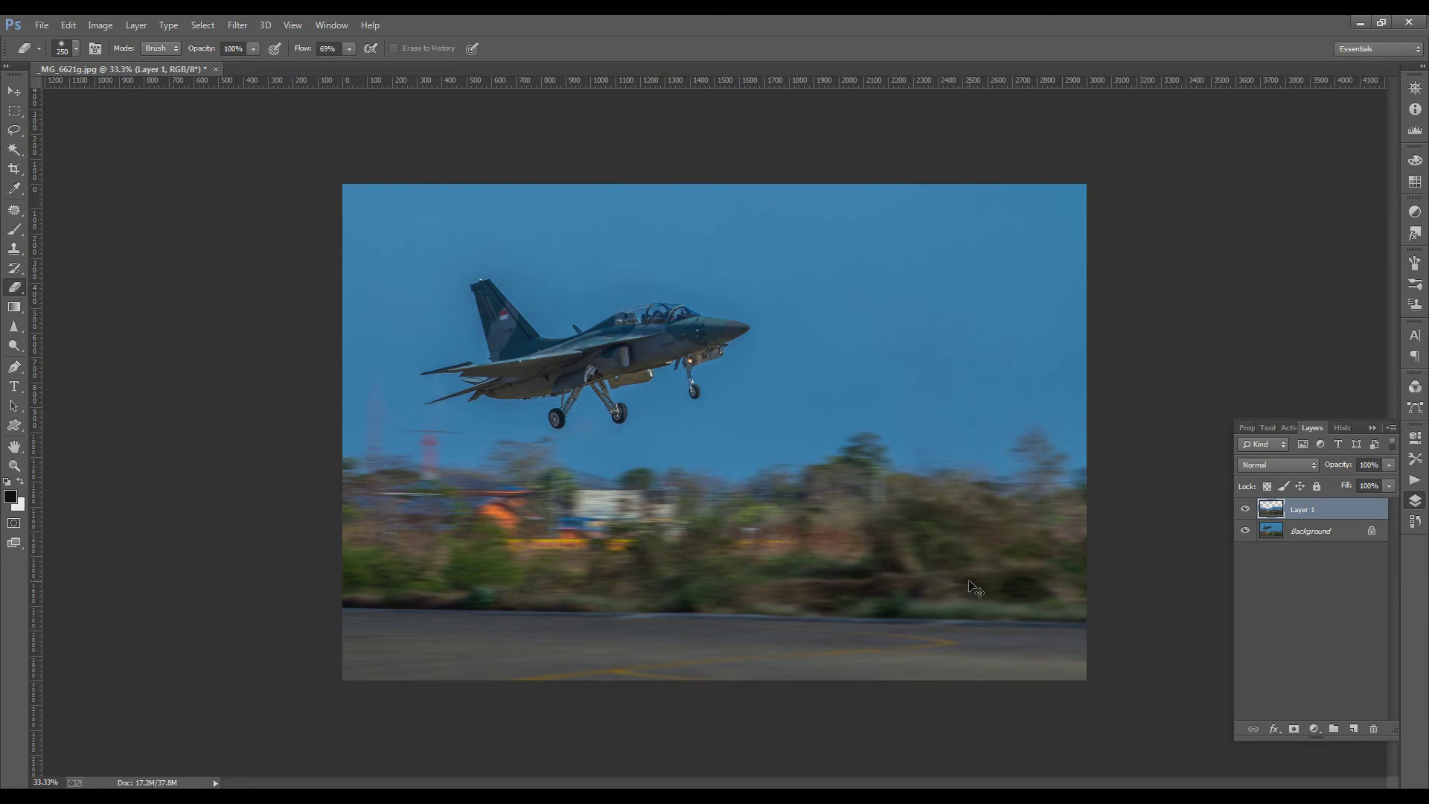
Step: Zoom to 50%, collapse the Layers panel, merge the blurred layer down, and bring up Curves
{"action": "key", "text": "ctrl+plus"}
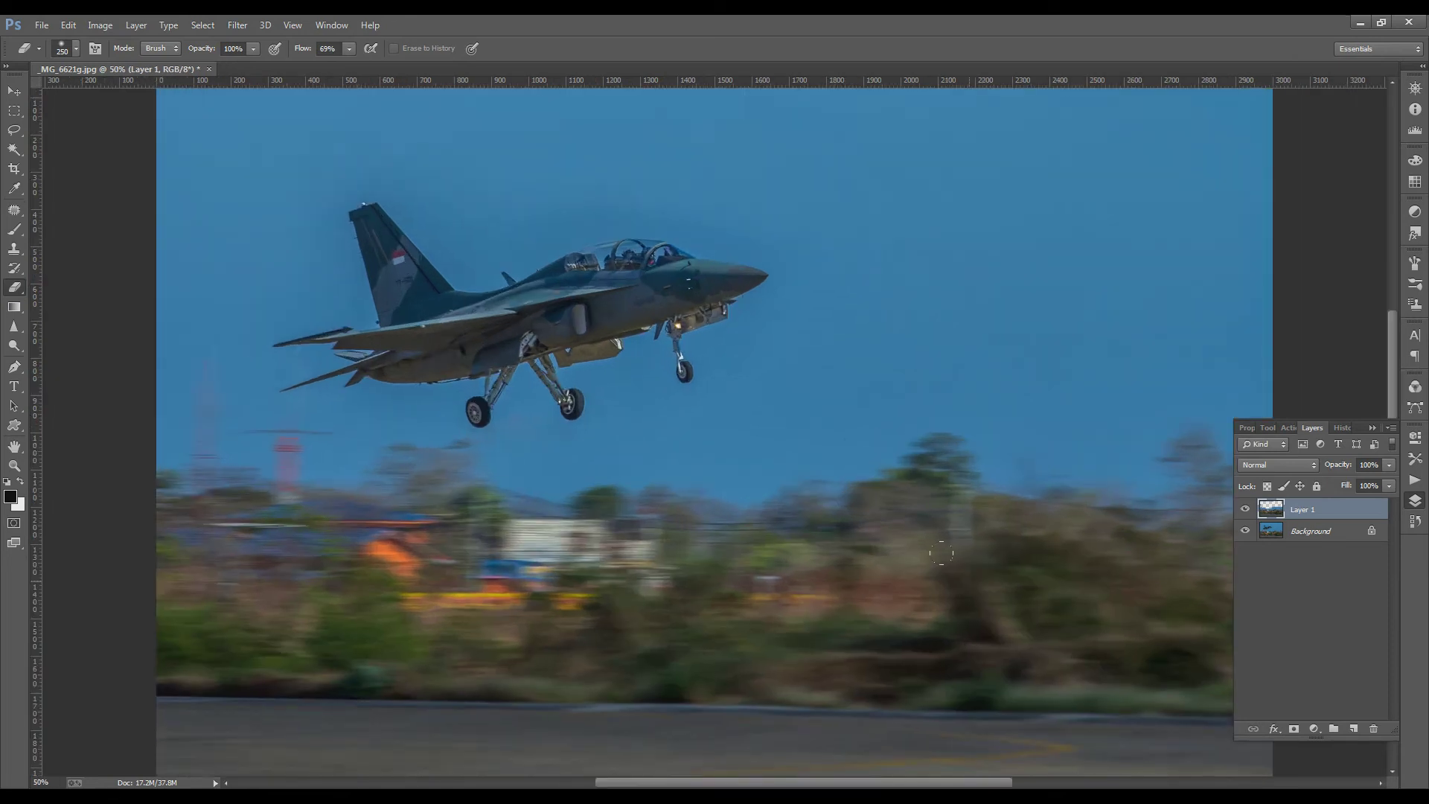
{"action": "left_click", "coordinate": [1374, 428]}
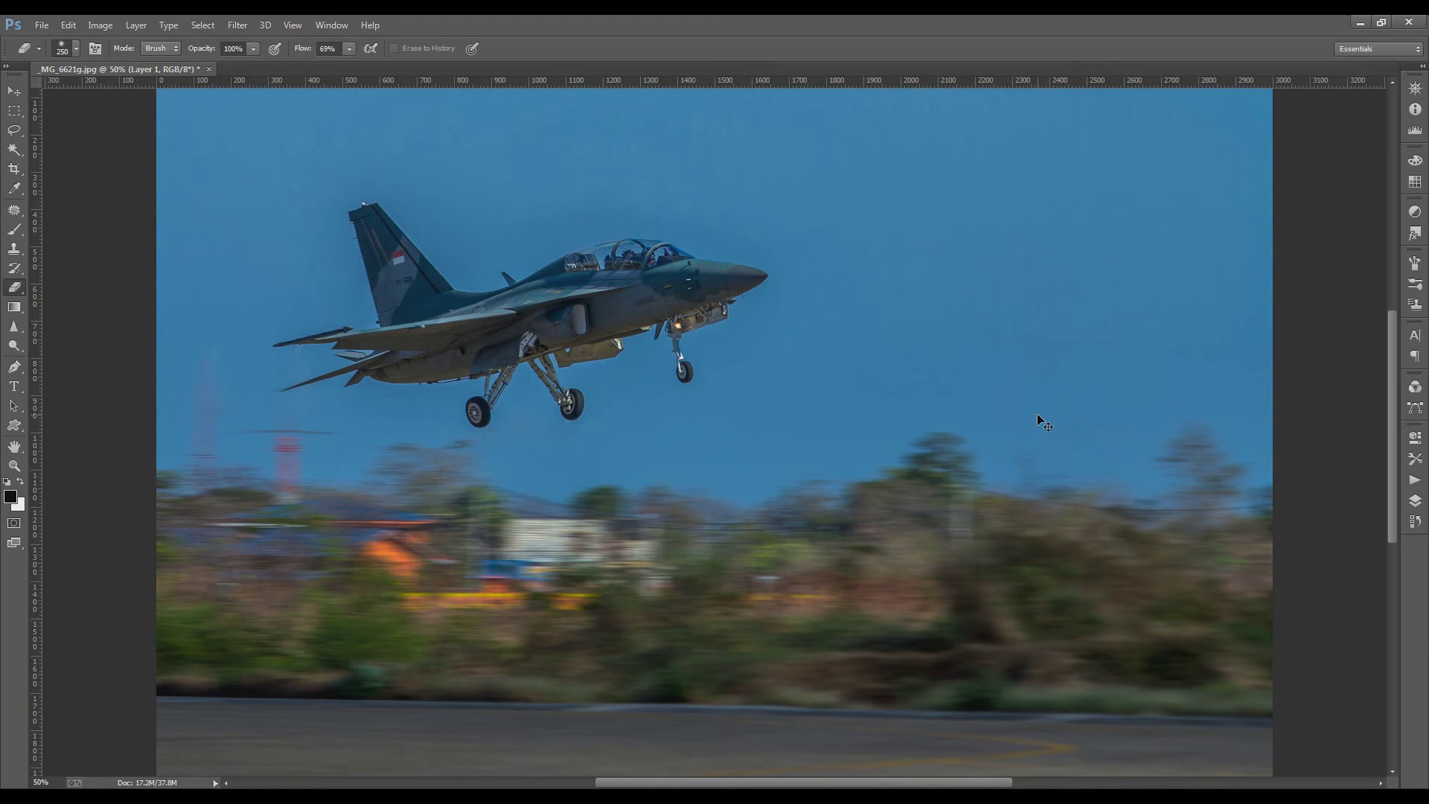
{"action": "key", "text": "ctrl+e"}
{"action": "key", "text": "ctrl+m"}
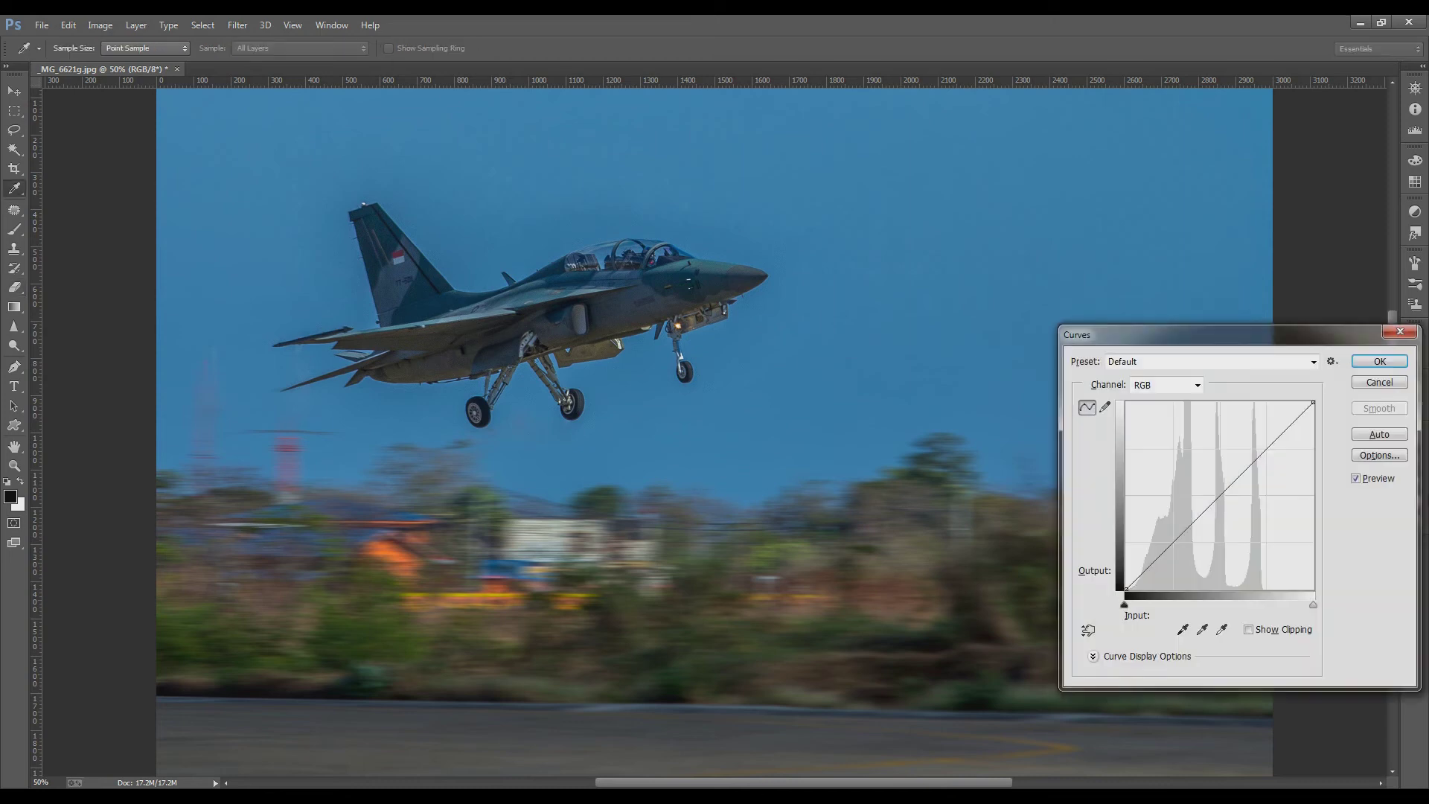
Step: Drag the Curves white input slider to about 190 and apply the brightening
{"action": "mouse_move", "coordinate": [1239, 333]}
{"action": "left_mouse_down"}
{"action": "mouse_move", "coordinate": [868, 146]}
{"action": "mouse_move", "coordinate": [982, 131]}
{"action": "left_mouse_up"}
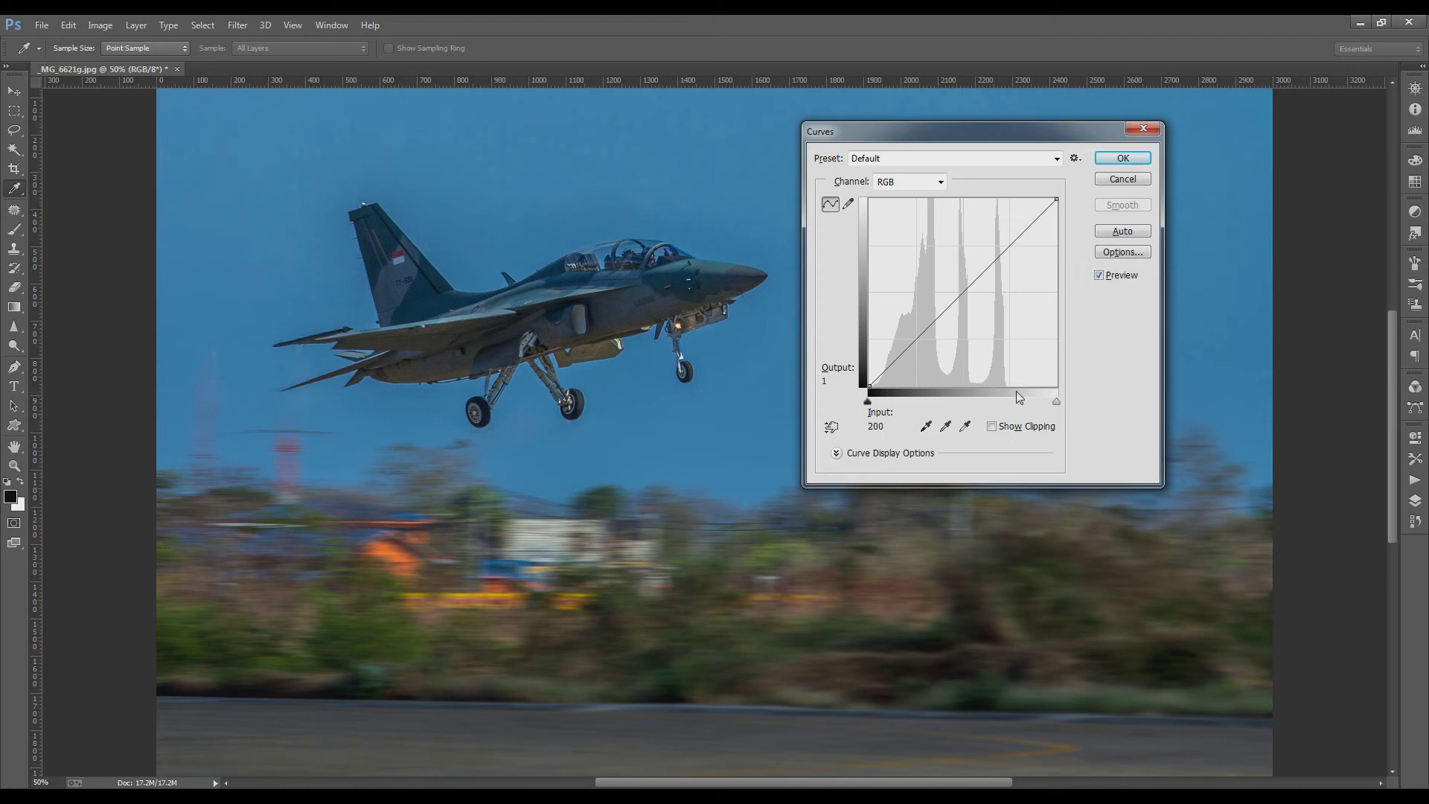
{"action": "left_click_drag", "start_coordinate": [1052, 127], "coordinate": [1119, 129]}
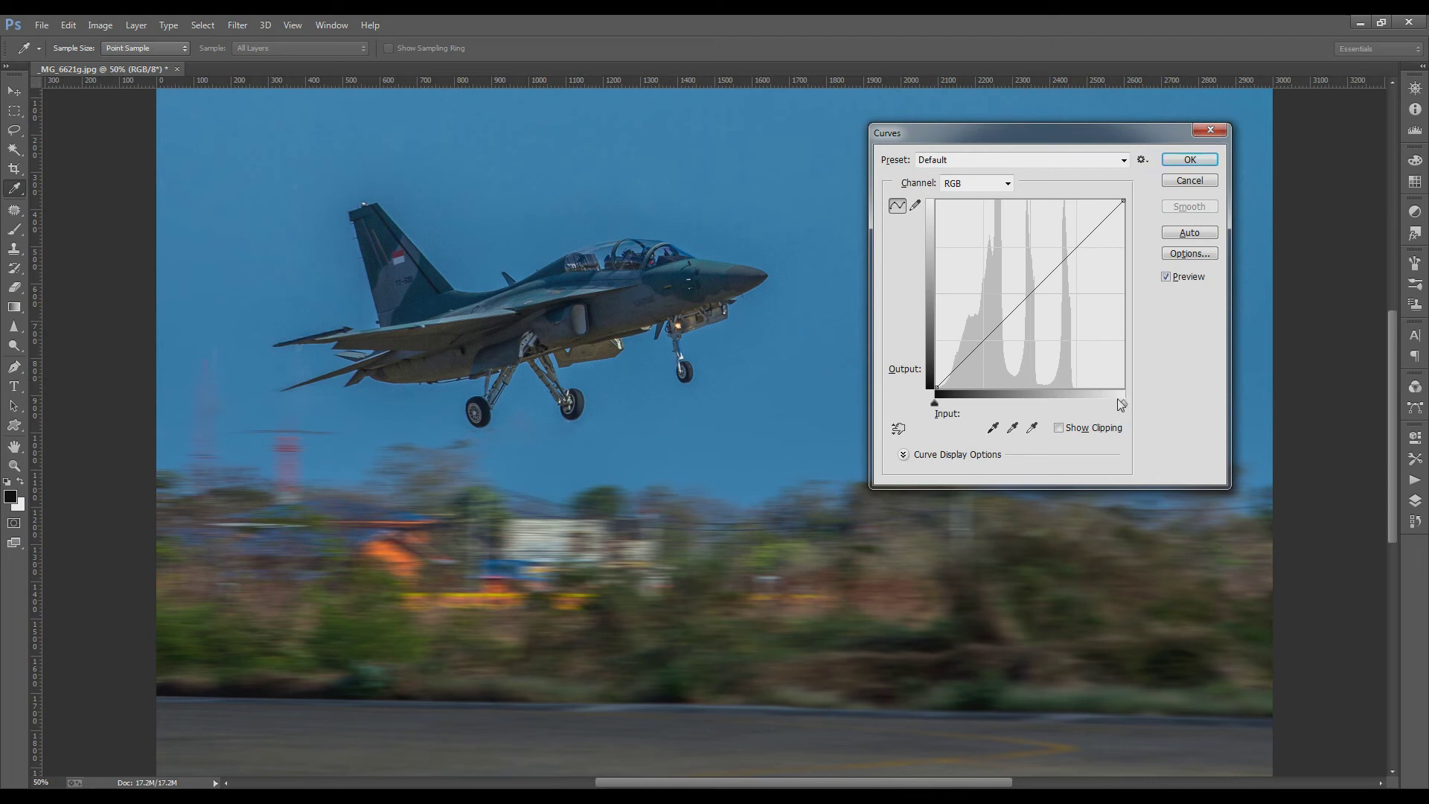
{"action": "left_click_drag", "start_coordinate": [1123, 404], "coordinate": [1079, 401]}
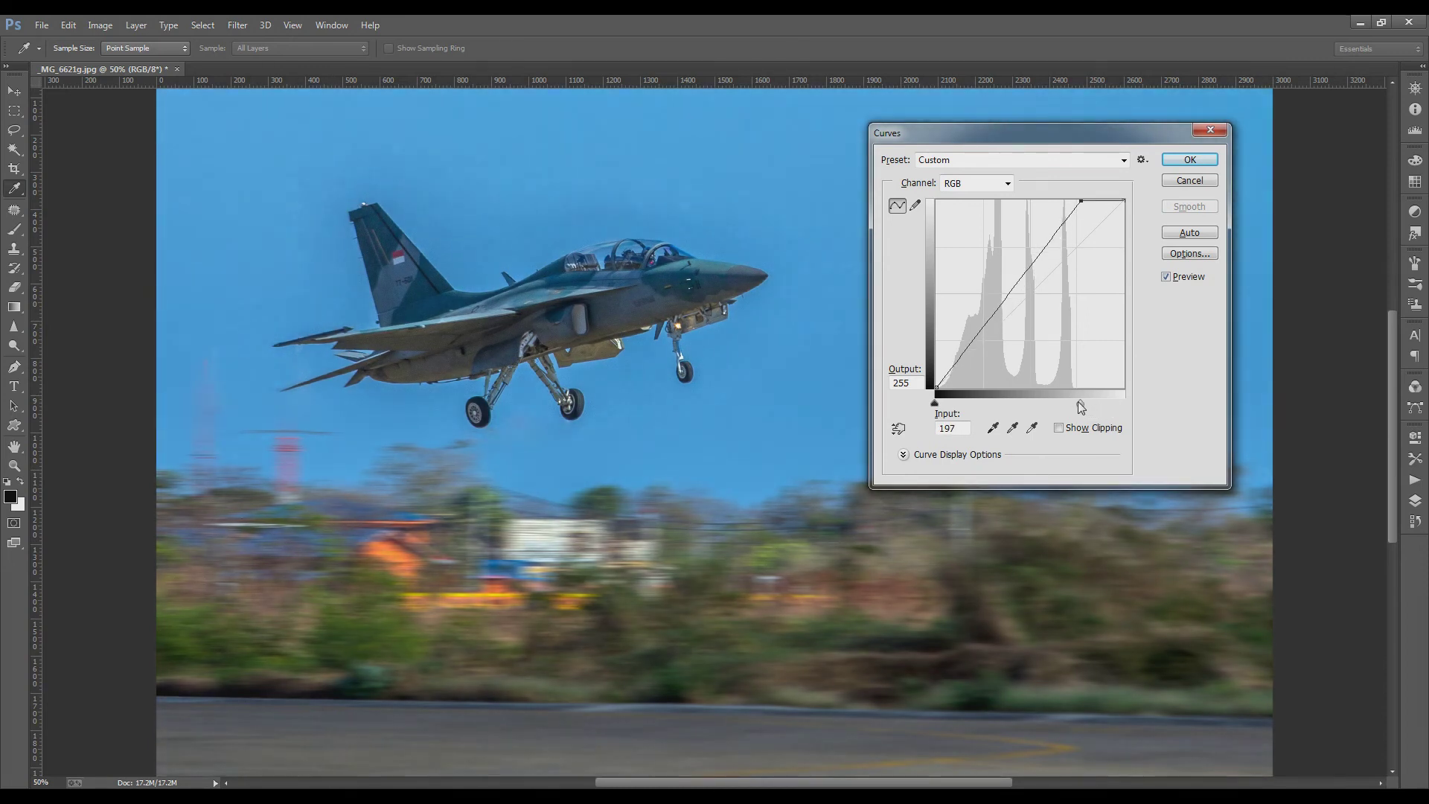
{"action": "left_click_drag", "start_coordinate": [1078, 401], "coordinate": [1074, 403]}
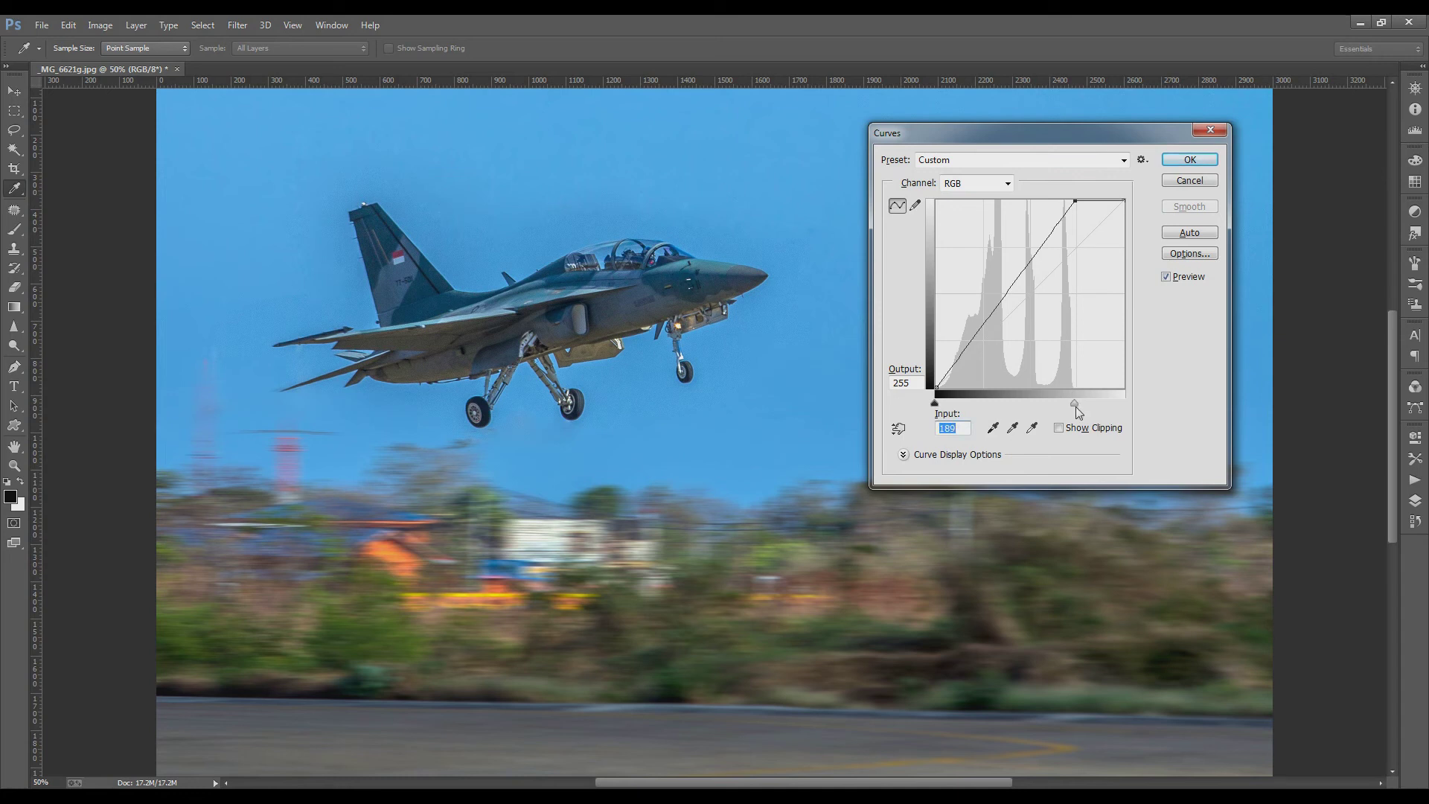
{"action": "left_click_drag", "start_coordinate": [1074, 403], "coordinate": [1073, 403]}
{"action": "left_click", "coordinate": [1189, 159]}
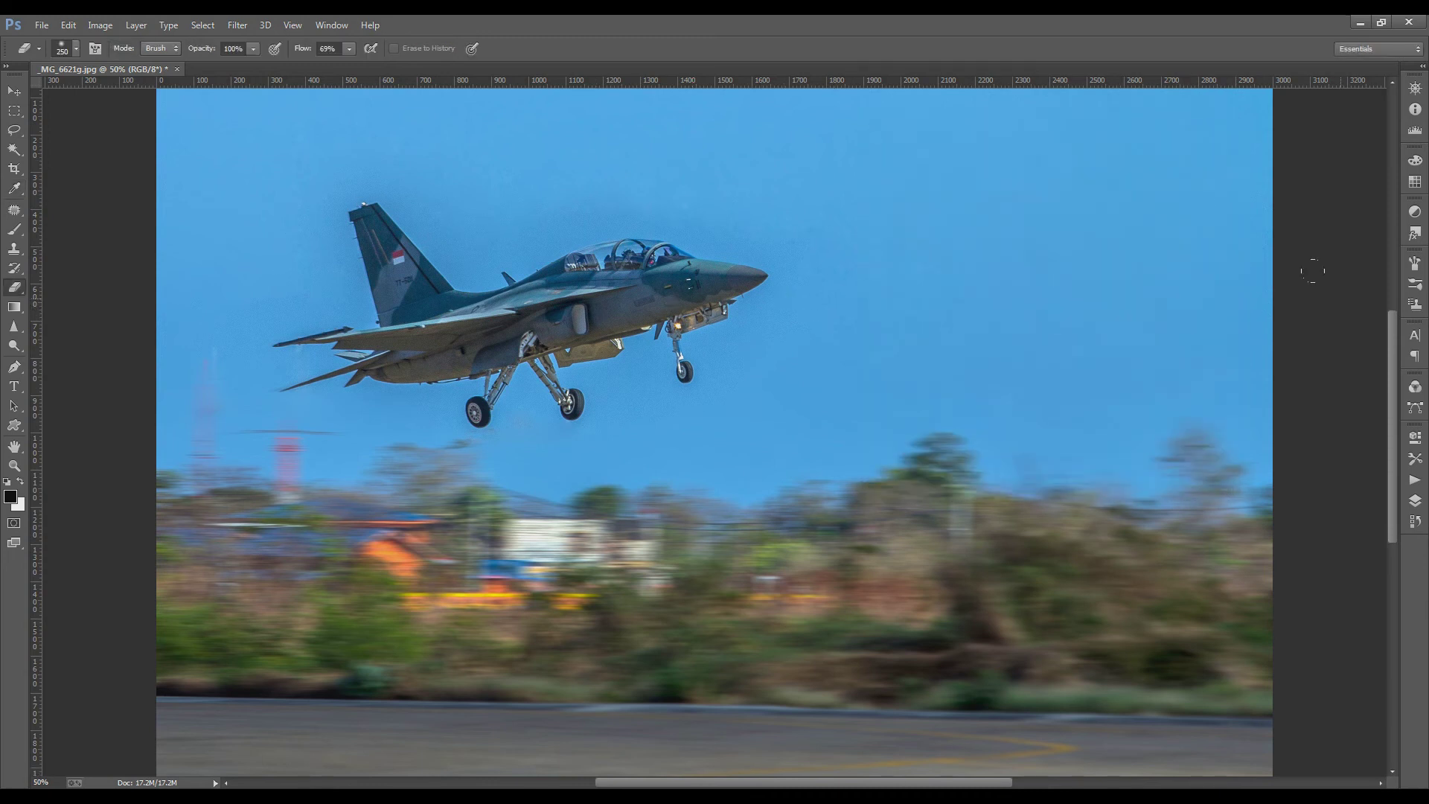
{"action": "key", "text": "ctrl+z"}
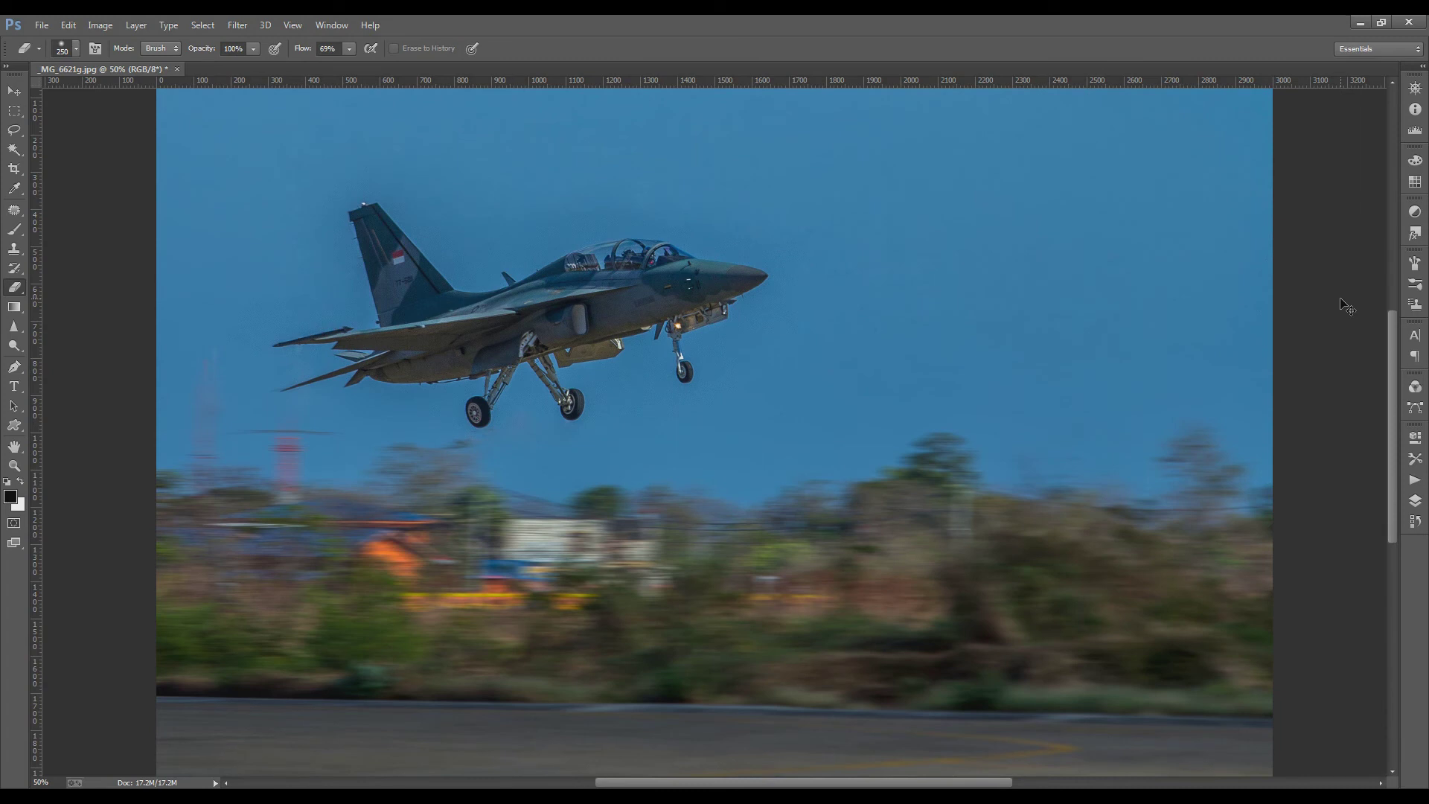
{"action": "key", "text": "ctrl+z"}
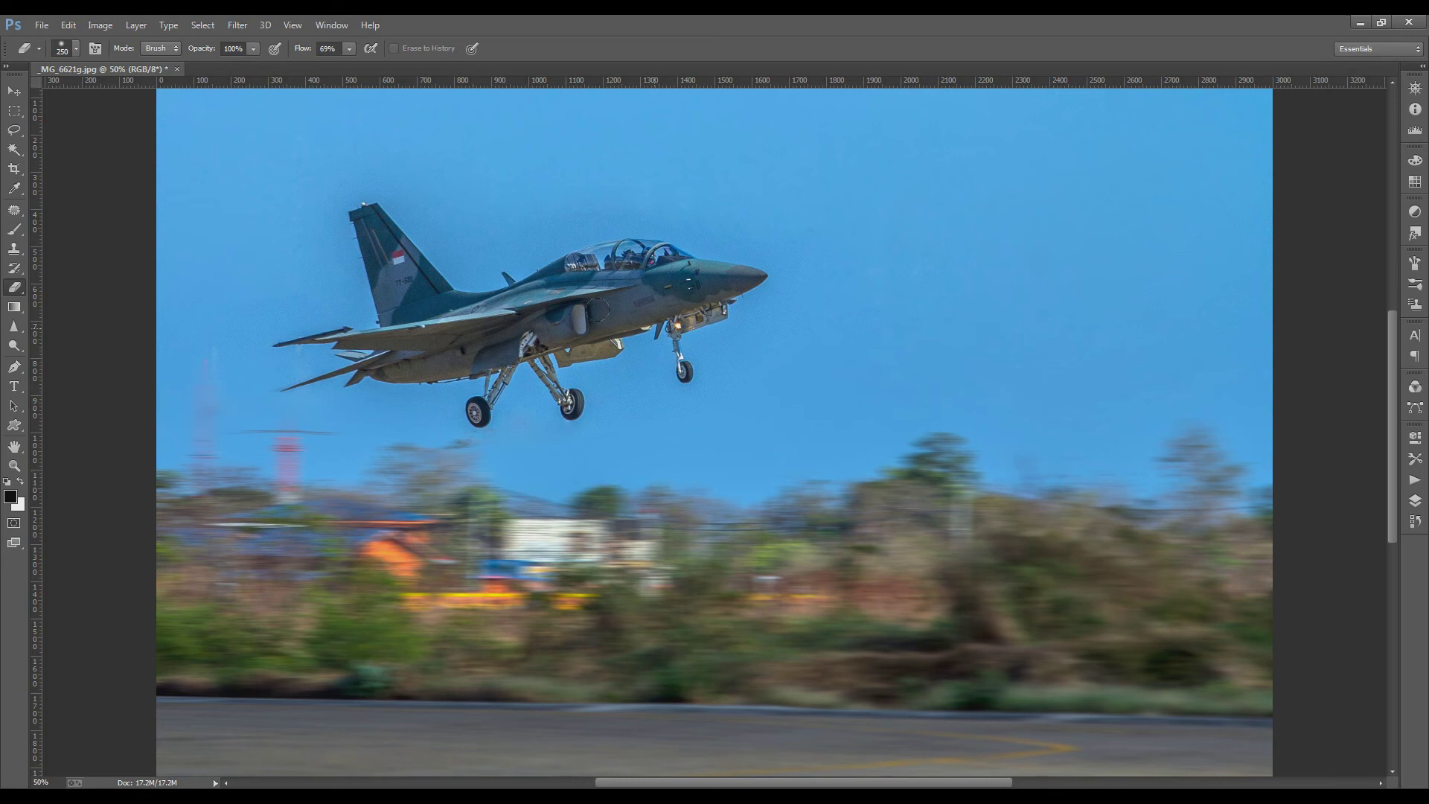
Step: Dodge the jet's tail fin, cockpit, nose and belly with the Dodge tool (Midtones, 34%)
{"action": "left_click", "coordinate": [14, 346]}
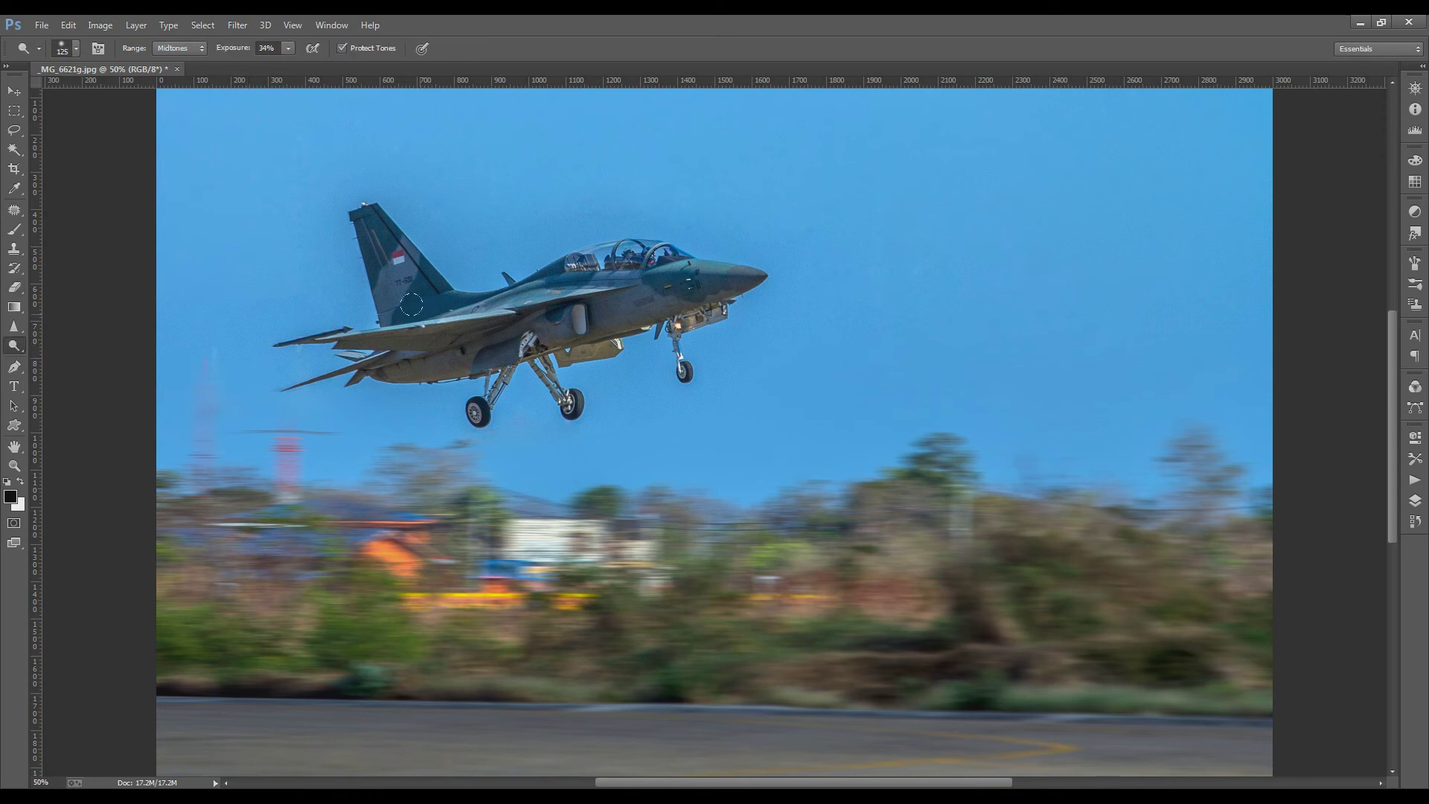
{"action": "mouse_move", "coordinate": [403, 297]}
{"action": "left_mouse_down"}
{"action": "mouse_move", "coordinate": [375, 240]}
{"action": "mouse_move", "coordinate": [409, 294]}
{"action": "left_mouse_up"}
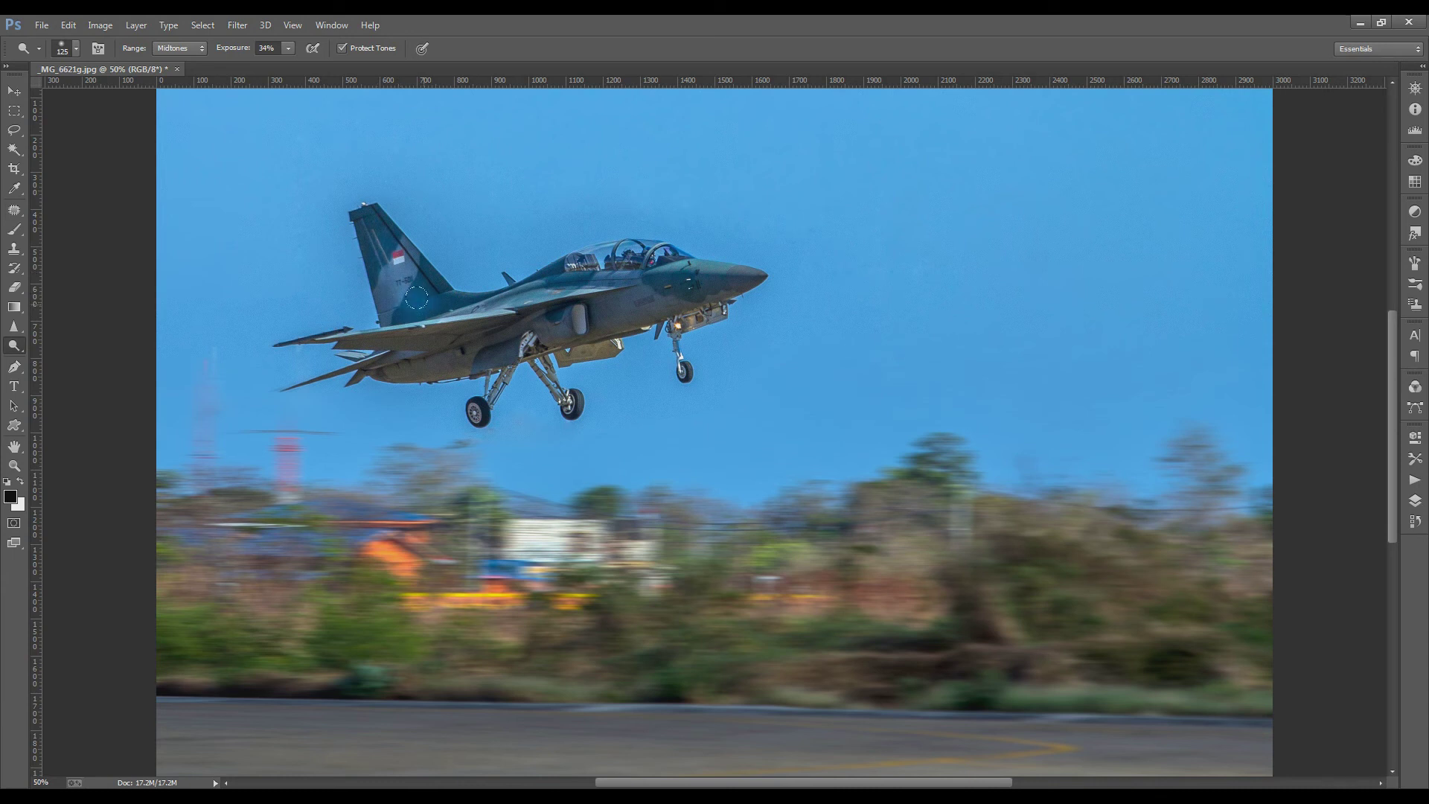
{"action": "mouse_move", "coordinate": [571, 276]}
{"action": "left_mouse_down"}
{"action": "mouse_move", "coordinate": [508, 321]}
{"action": "mouse_move", "coordinate": [536, 332]}
{"action": "mouse_move", "coordinate": [391, 319]}
{"action": "mouse_move", "coordinate": [479, 327]}
{"action": "left_mouse_up"}
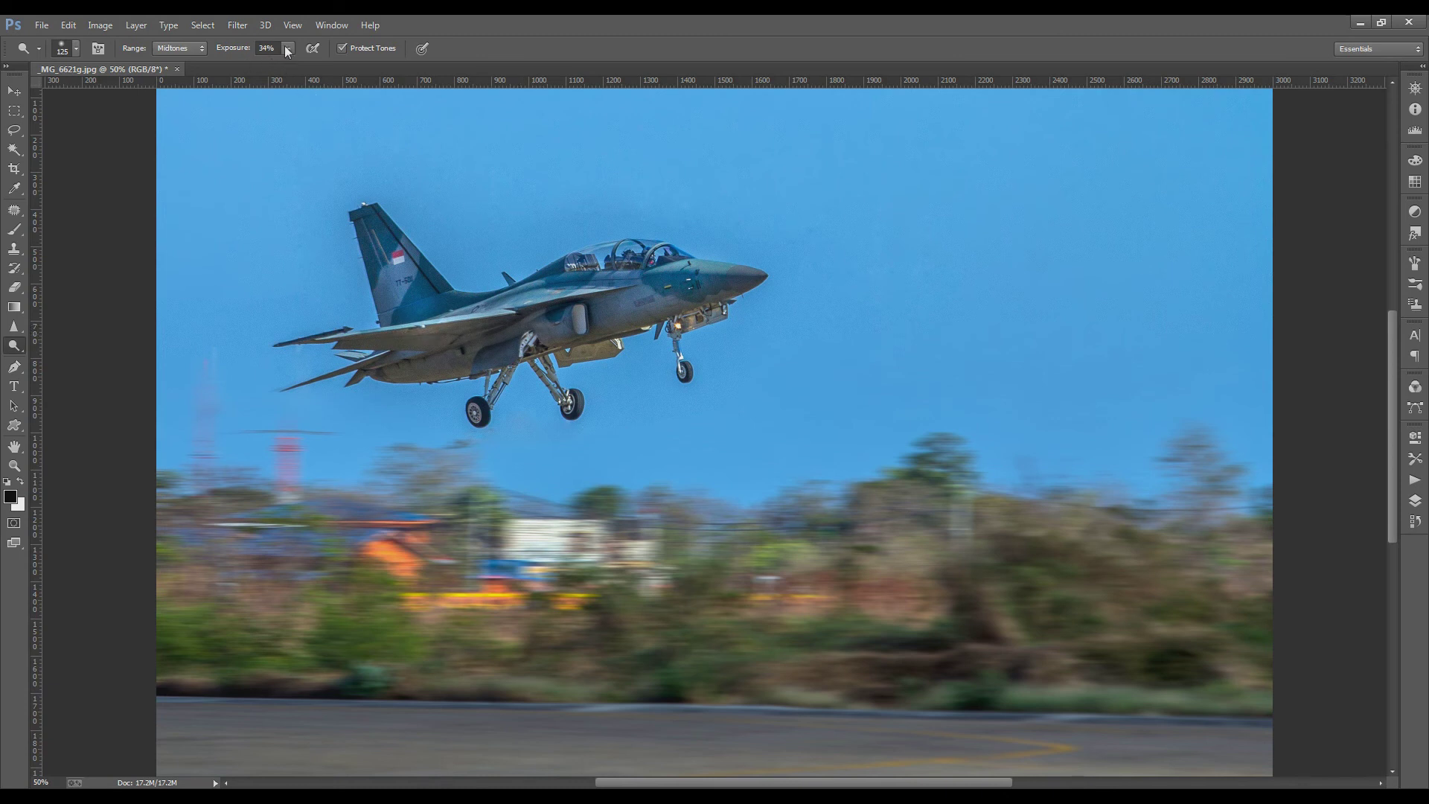
{"action": "left_click_drag", "start_coordinate": [496, 347], "coordinate": [588, 300]}
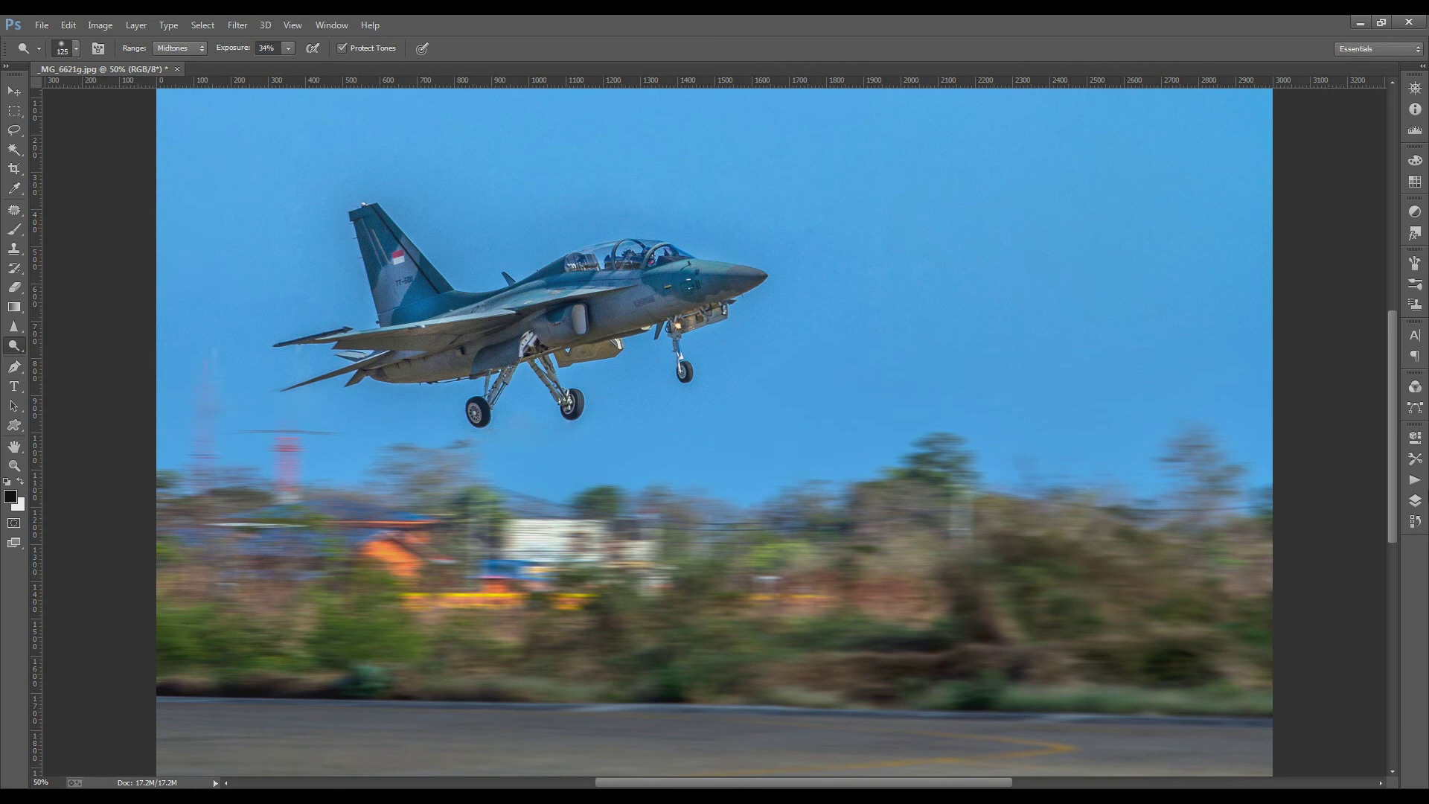
{"action": "left_click", "coordinate": [108, 27]}
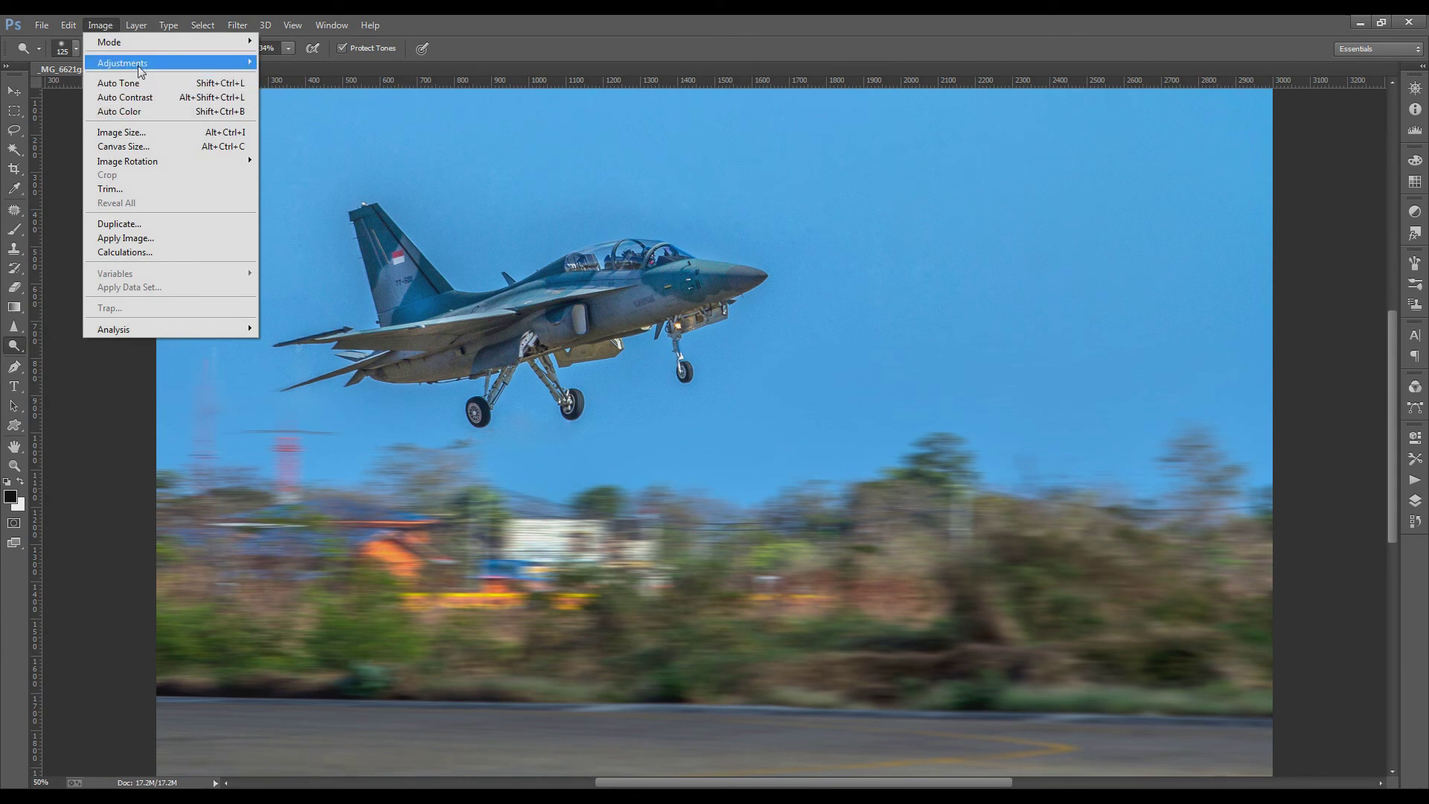
{"action": "mouse_move", "coordinate": [167, 63]}
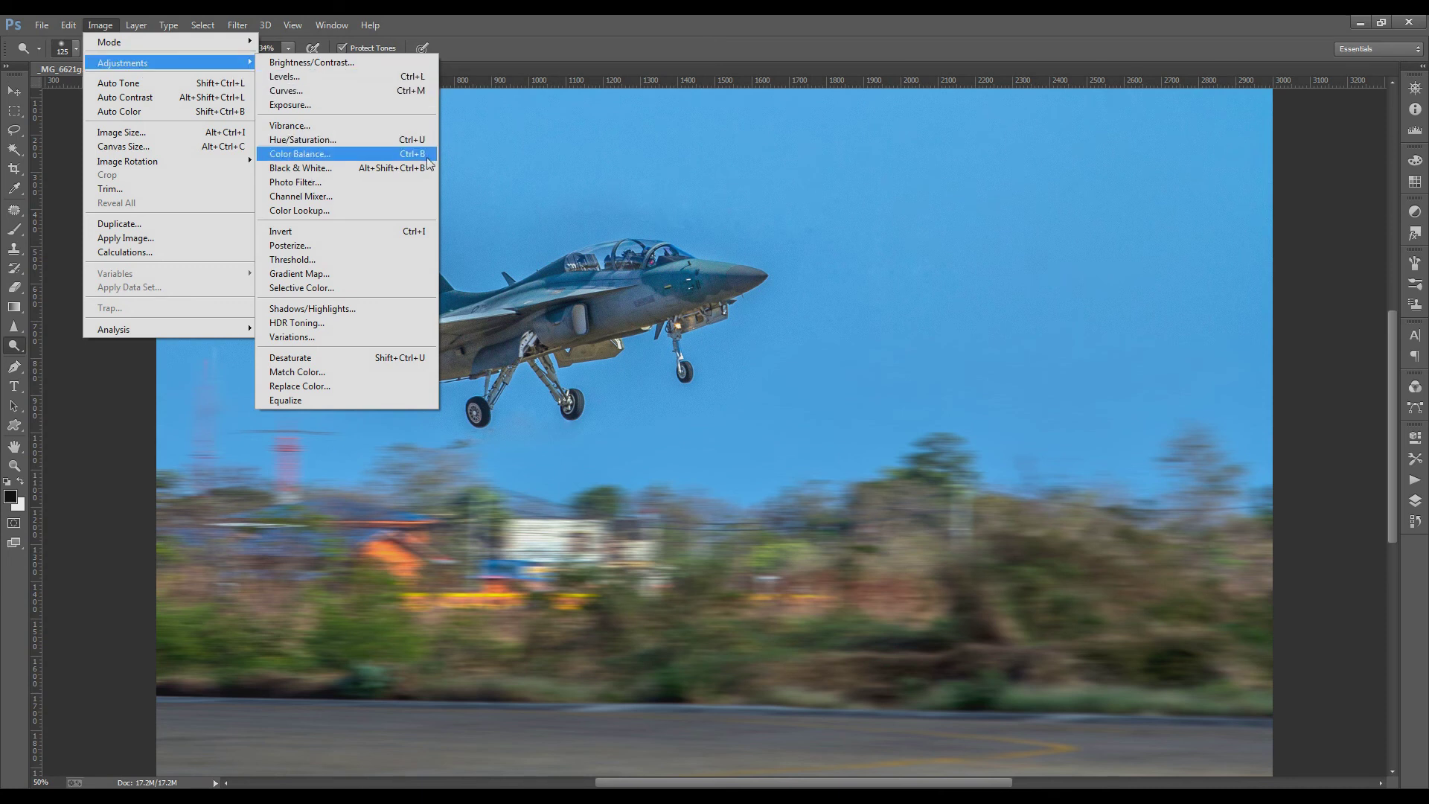
Step: Apply a Hue/Saturation adjustment with Saturation raised to +11
{"action": "left_click", "coordinate": [298, 142]}
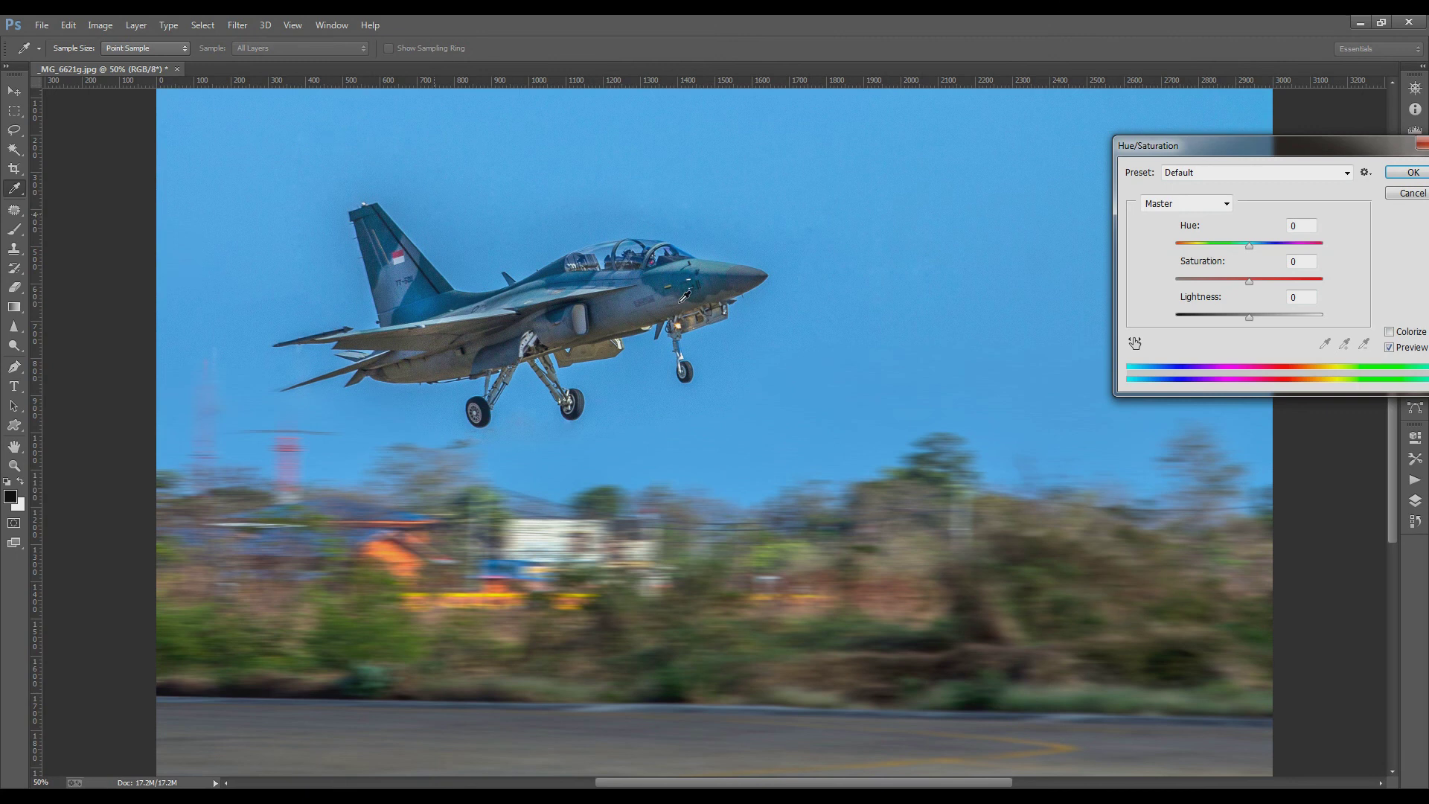
{"action": "left_click", "coordinate": [1256, 279]}
{"action": "key", "text": "Up"}
{"action": "key", "text": "Up"}
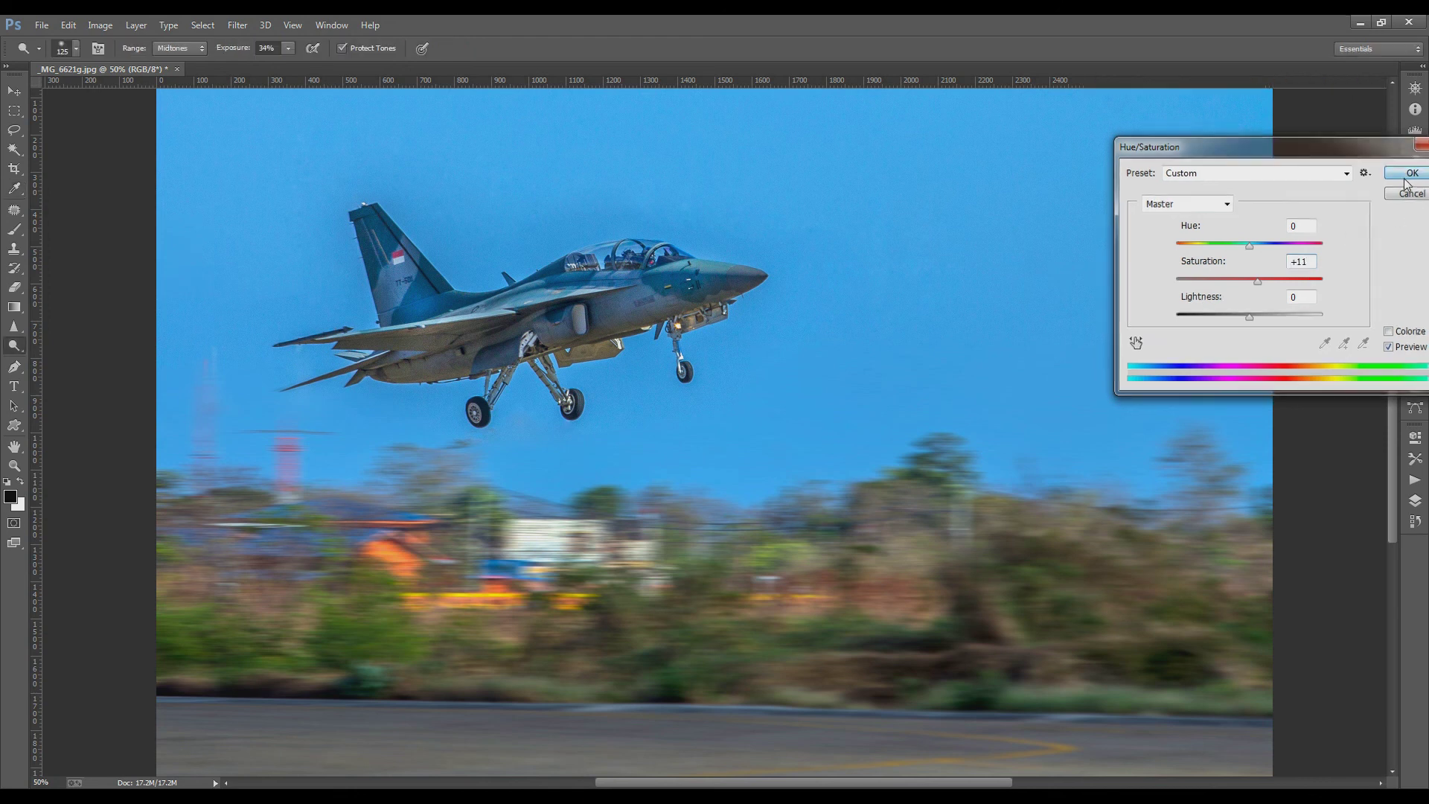
{"action": "left_click", "coordinate": [1406, 178]}
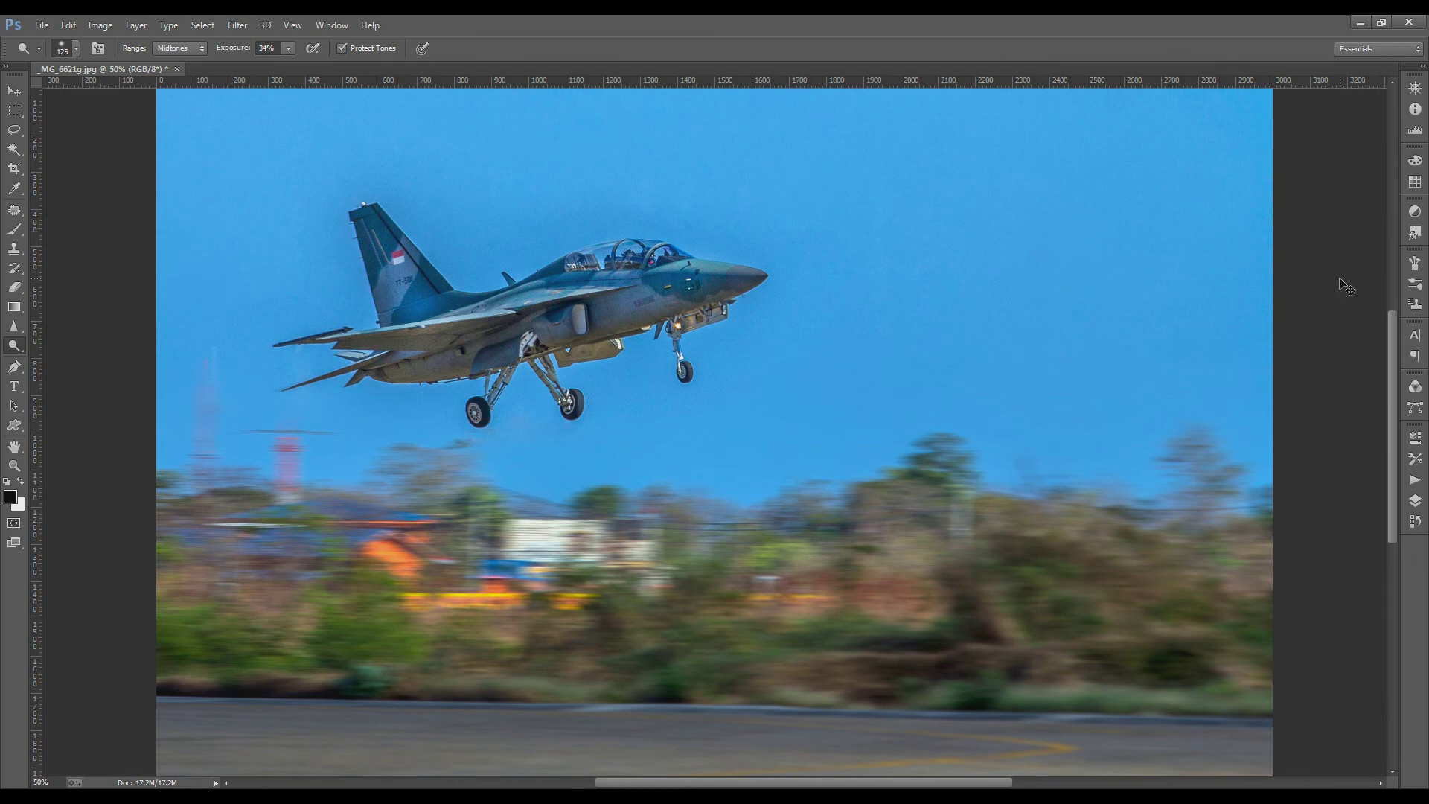
Step: Zoom out to 33.3% to see the whole photo and bring up Curves
{"action": "key", "text": "ctrl+minus"}
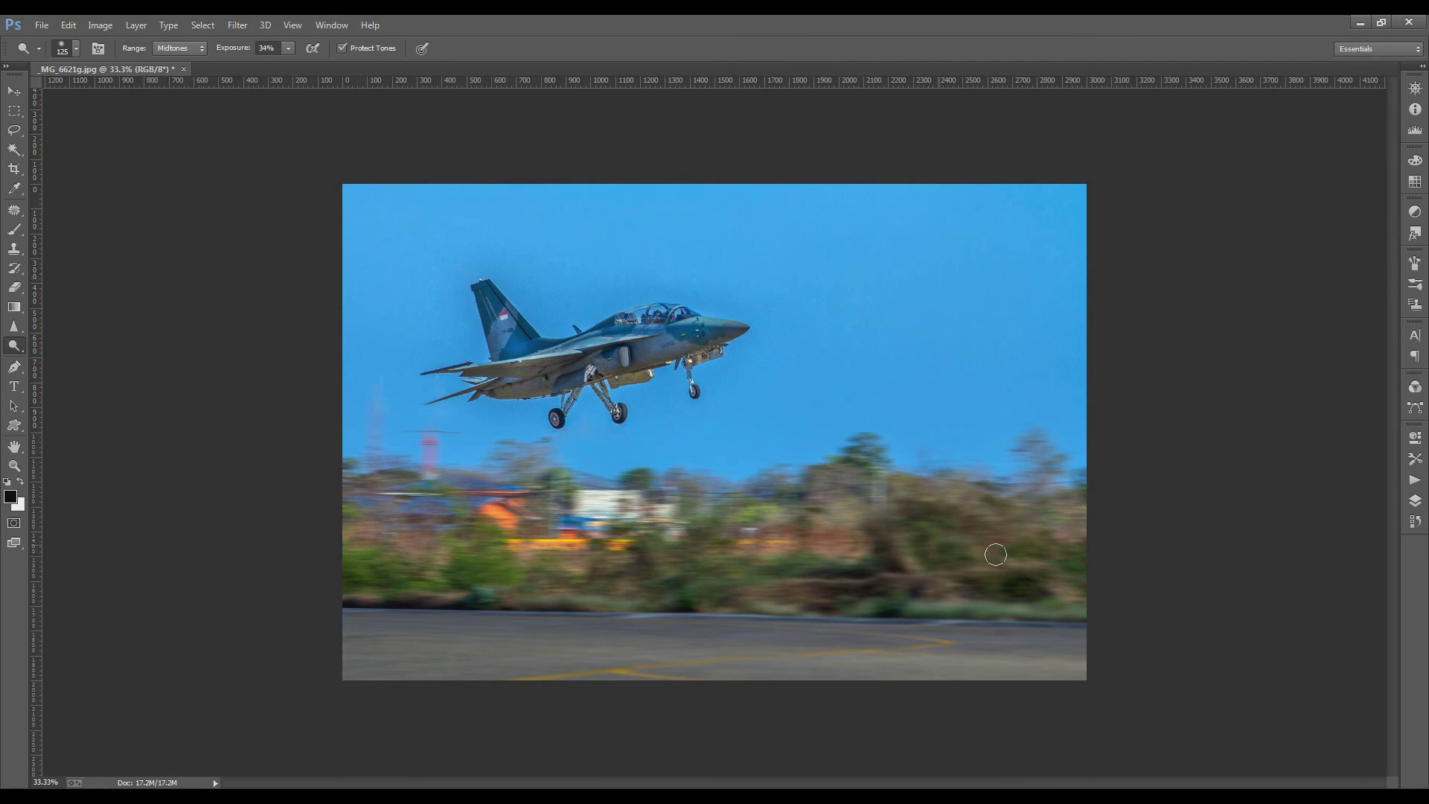
{"action": "left_click", "coordinate": [1423, 798]}
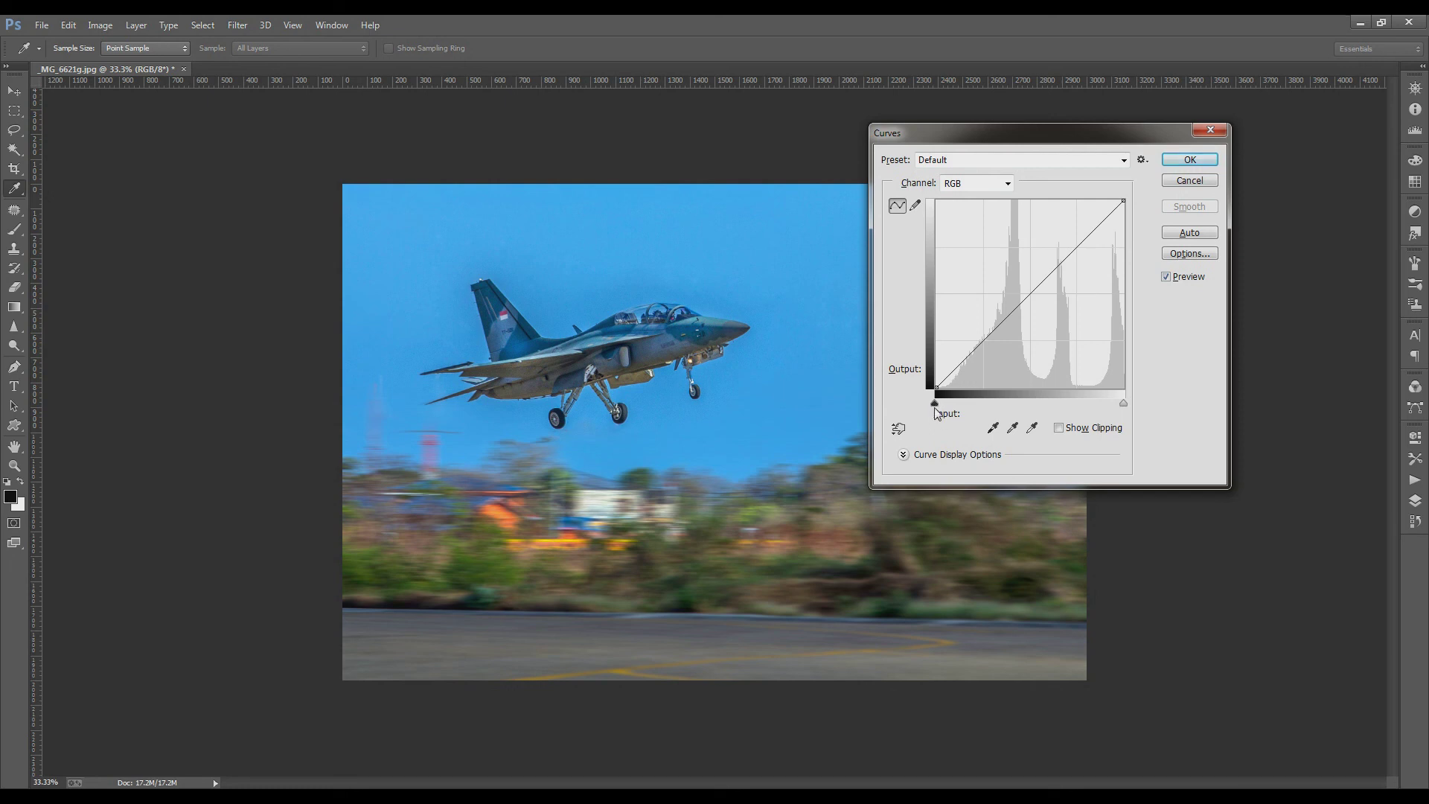
Step: Apply a curve with the black input point at 12 and a midpoint at 122/122
{"action": "left_click_drag", "start_coordinate": [935, 406], "coordinate": [937, 407]}
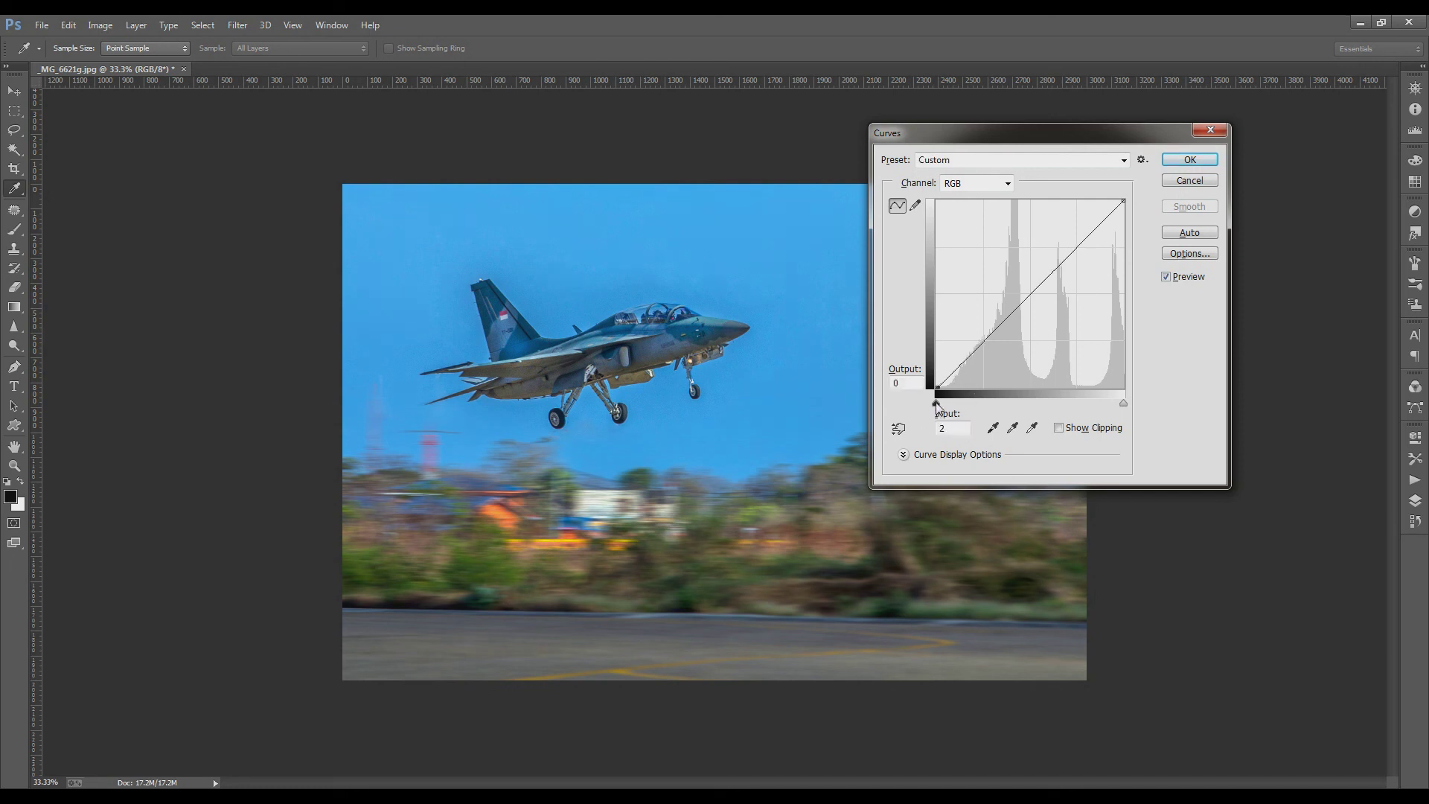
{"action": "left_click_drag", "start_coordinate": [937, 406], "coordinate": [941, 406]}
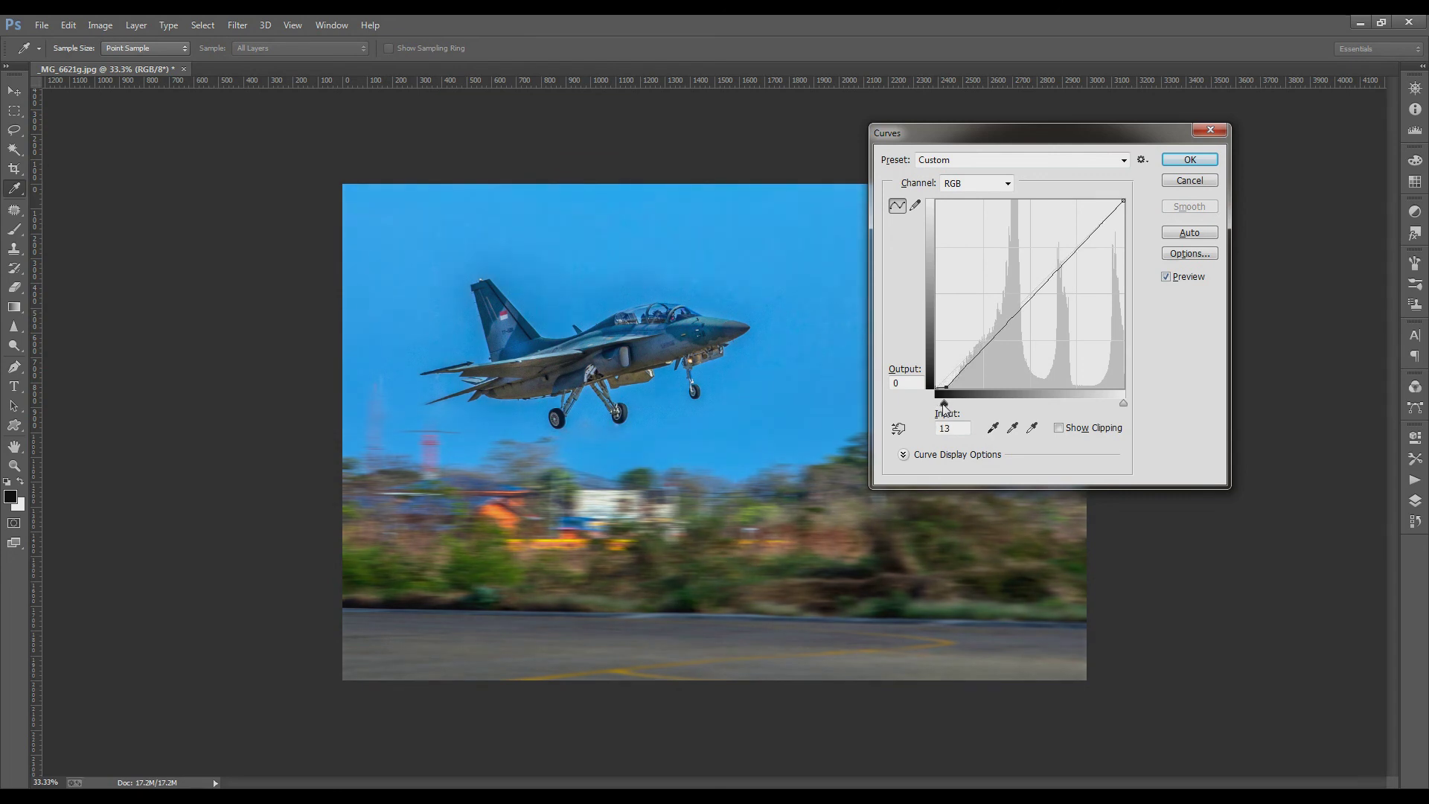
{"action": "left_click_drag", "start_coordinate": [942, 407], "coordinate": [944, 411]}
{"action": "left_click", "coordinate": [943, 411]}
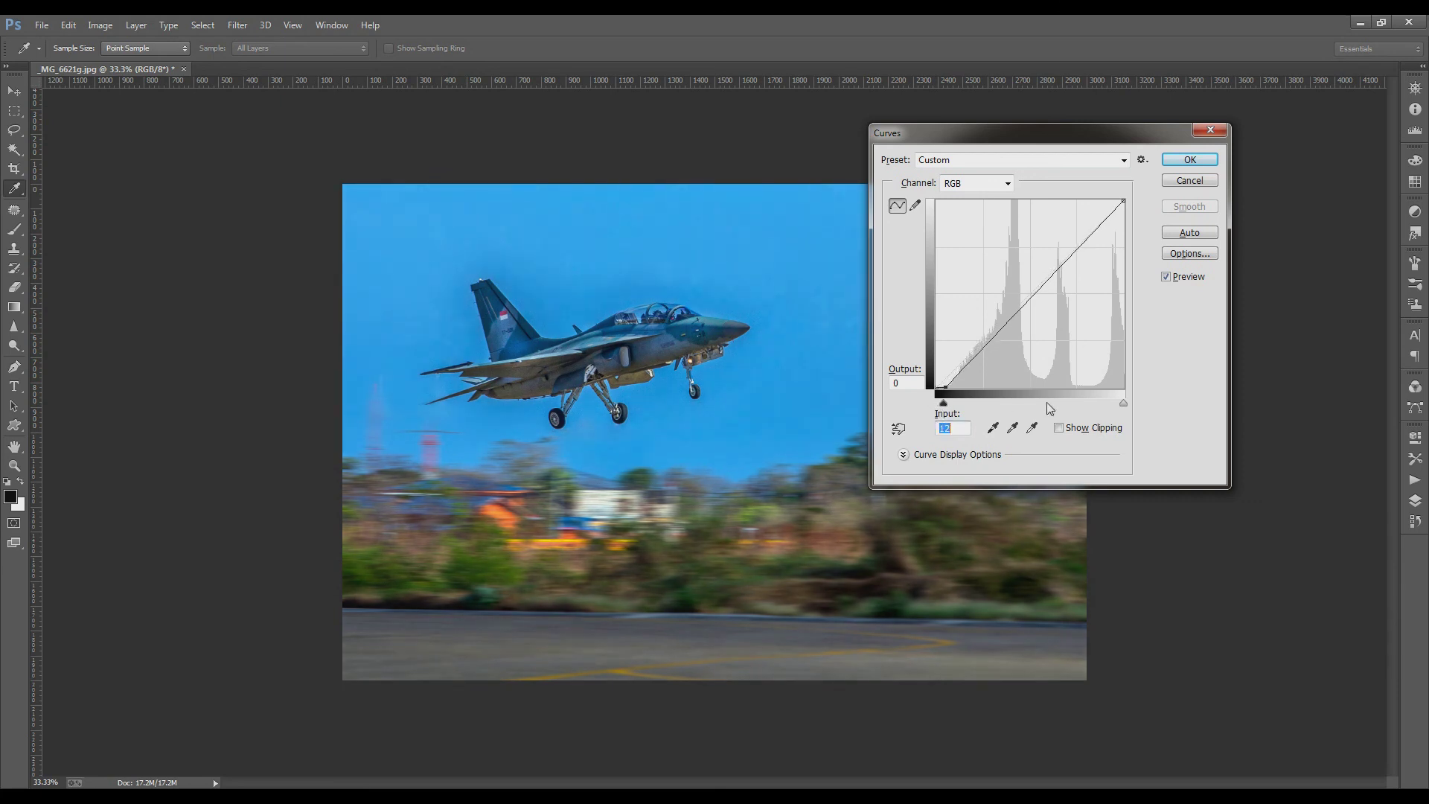
{"action": "left_click", "coordinate": [1025, 298]}
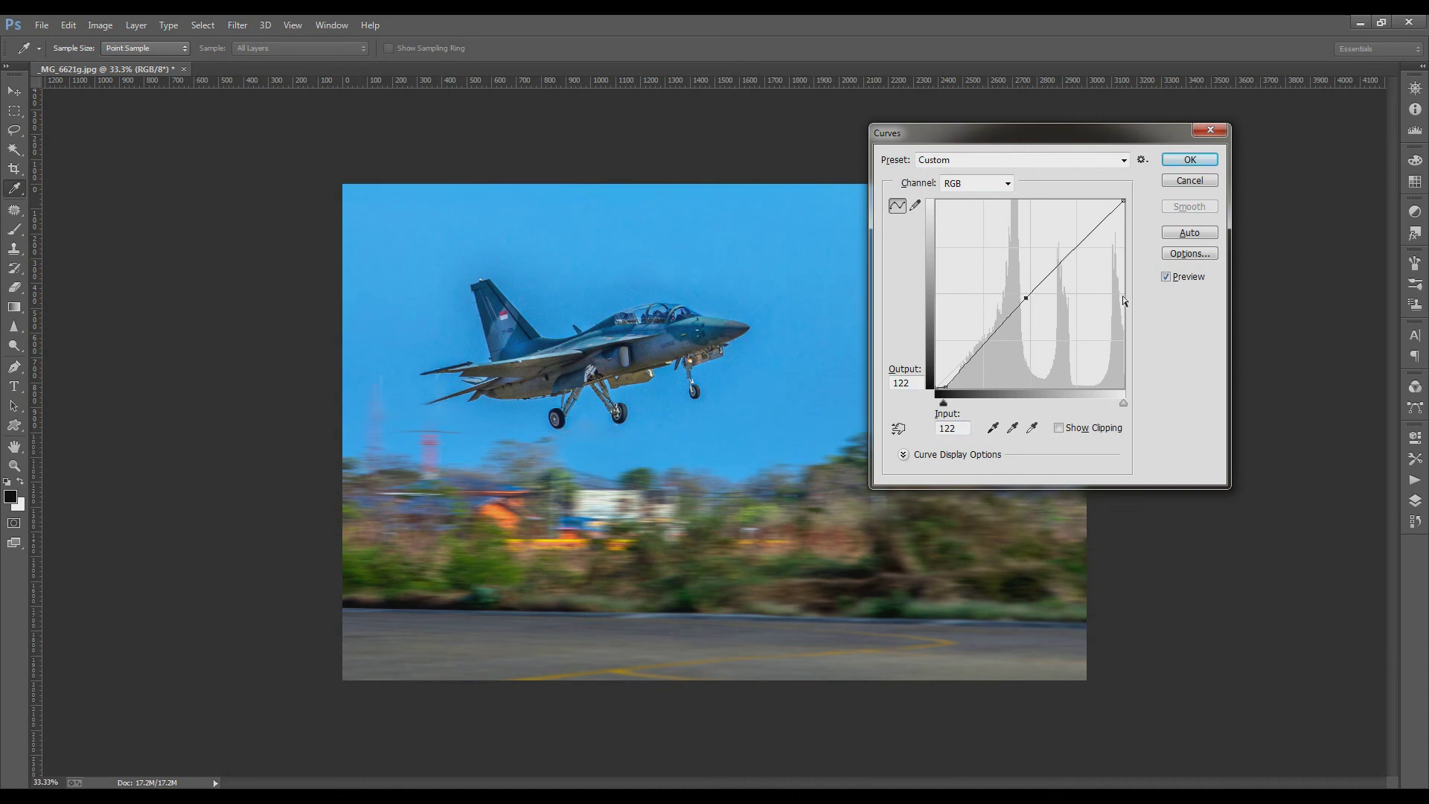
{"action": "left_click", "coordinate": [1190, 159]}
{"action": "key", "text": "o"}
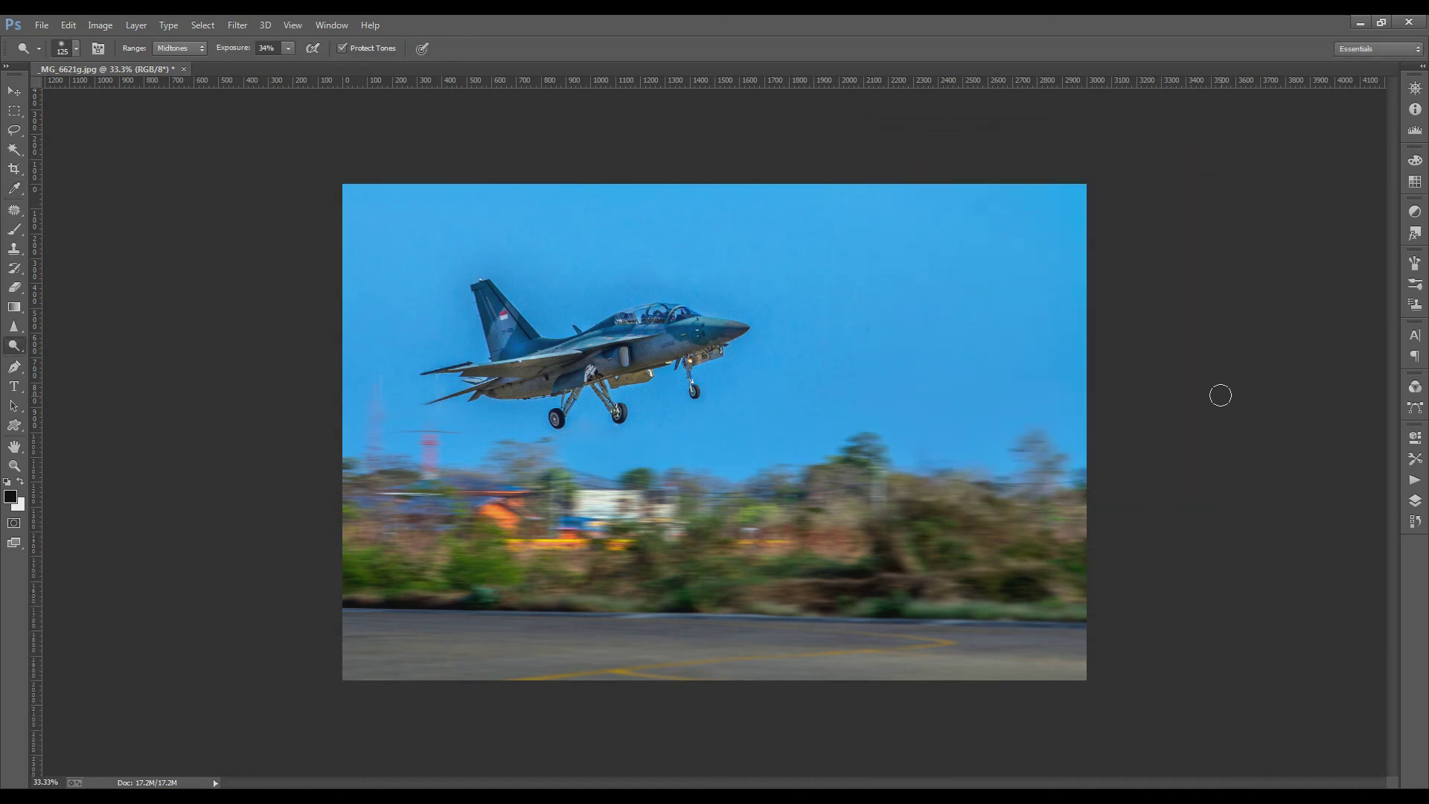
{"action": "key", "text": "ctrl+plus"}
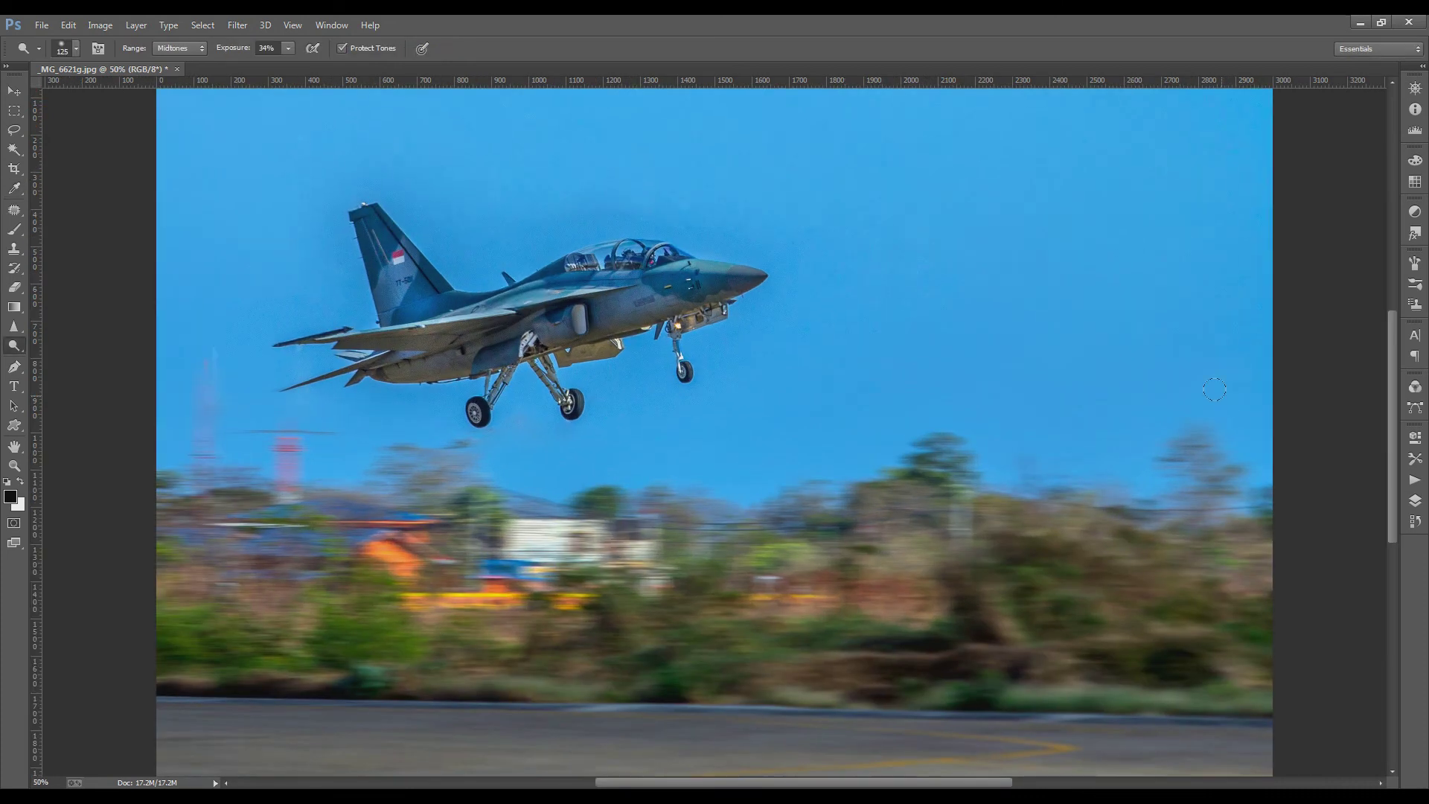